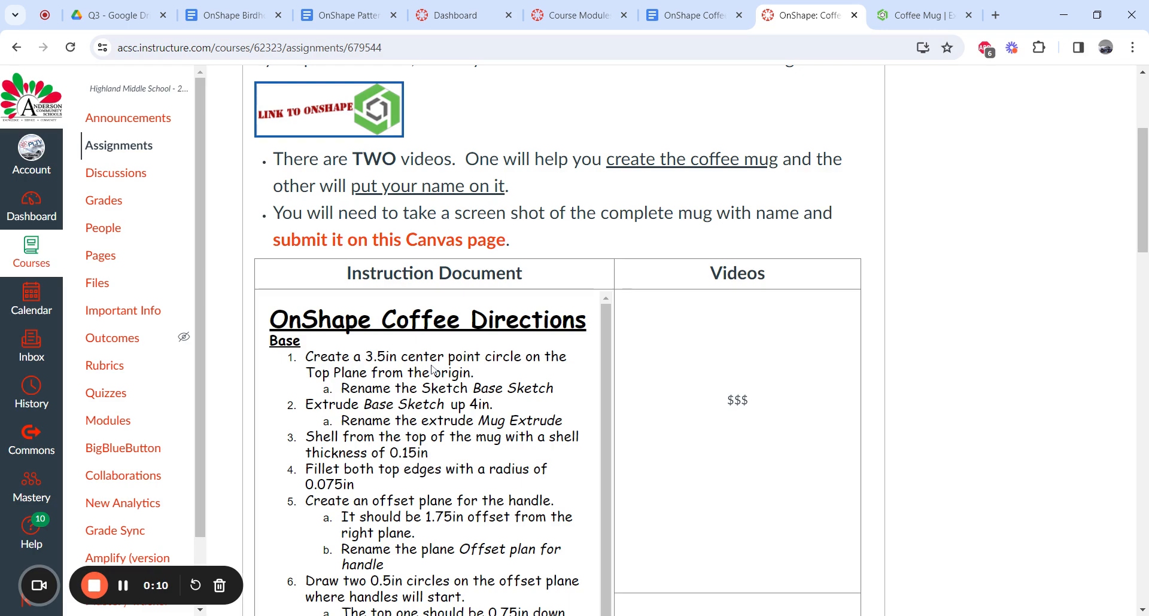
Review the OnShape Coffee Directions on the assignment page, from the Base section through the Curved Text section
scroll(771, 399, "down", 3)
scroll(770, 398, "up", 2)
left_click_drag(777, 341, 727, 335)
scroll(711, 332, "down", 3)
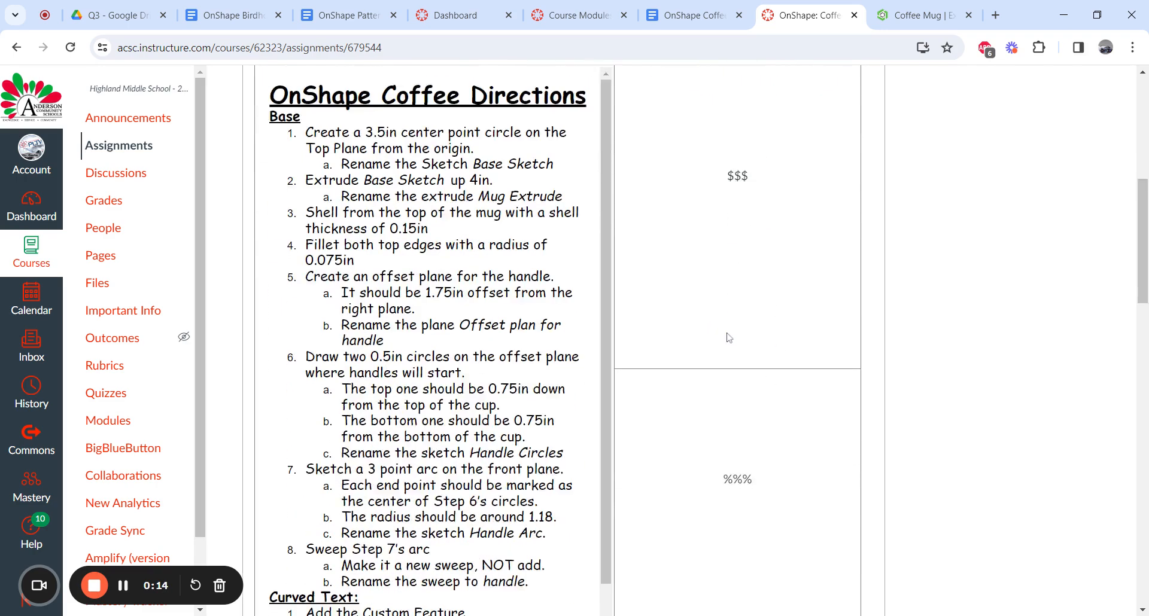
left_click_drag(778, 411, 727, 407)
left_click(727, 406)
scroll(740, 389, "up", 3)
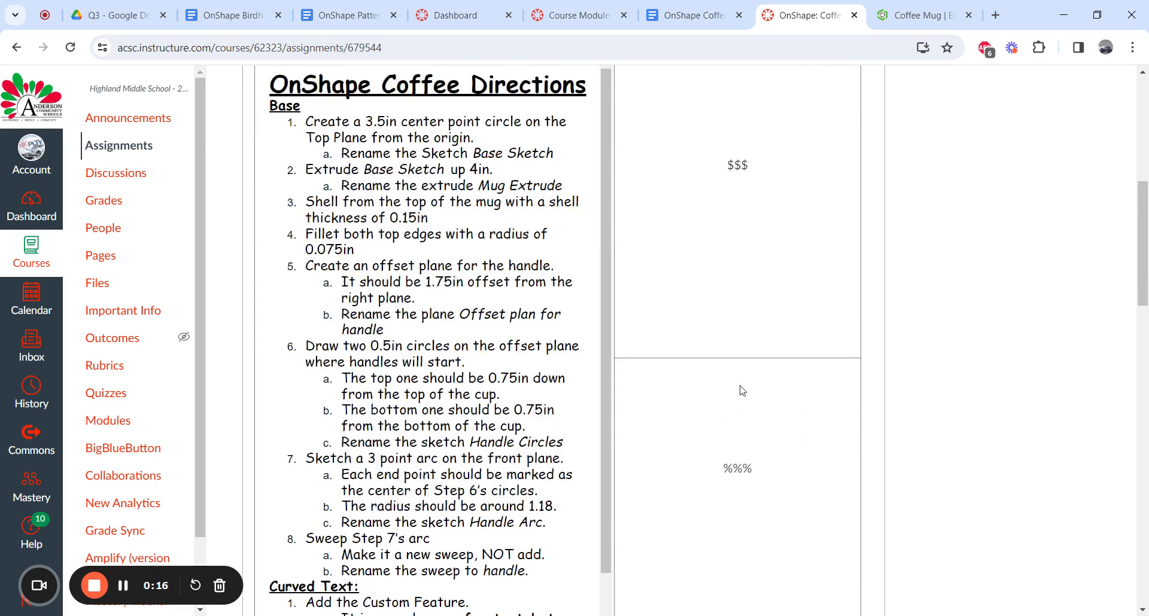
scroll(336, 407, "down", 6)
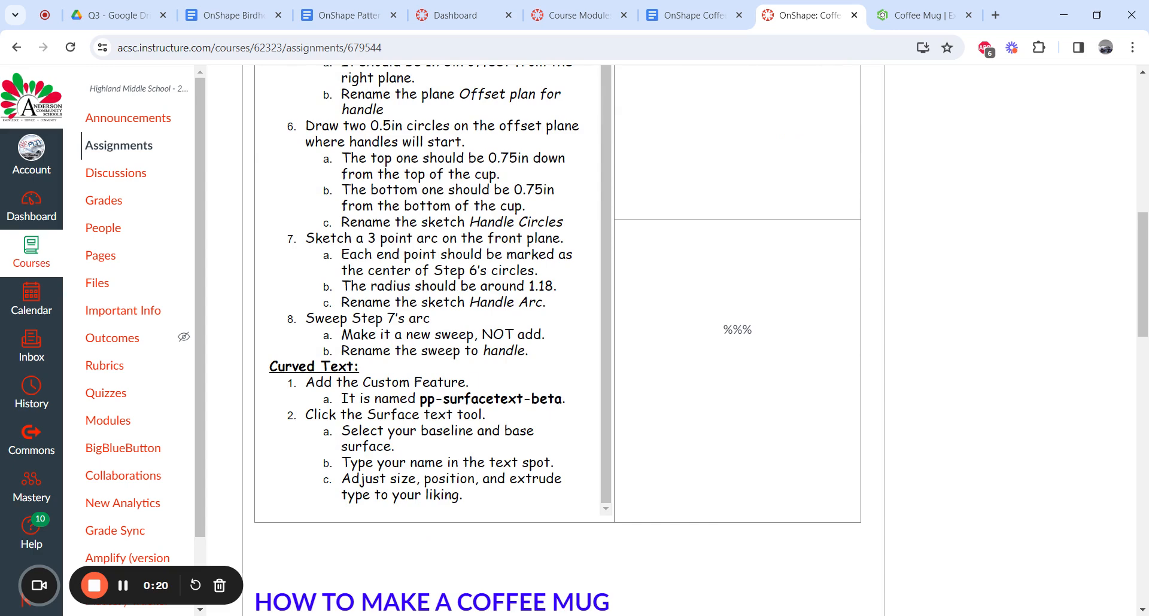
scroll(427, 287, "up", 2)
scroll(630, 305, "up", 3)
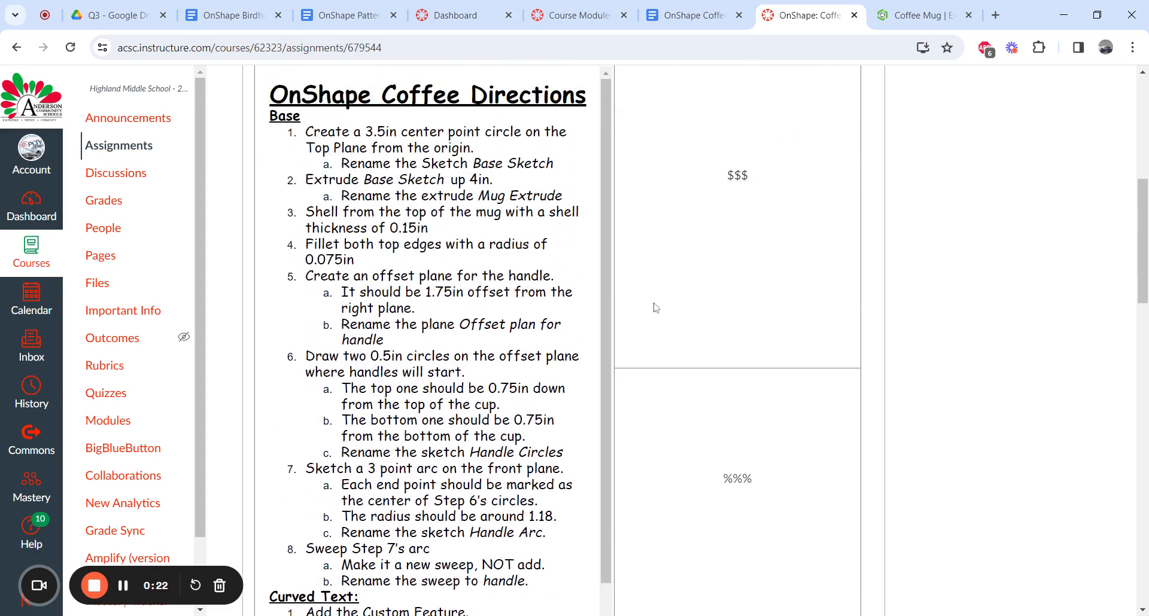
Read instruction 1 of the Base section, covering the center point circle and the sketch's name
left_click_drag(314, 132, 540, 132)
left_click(527, 153)
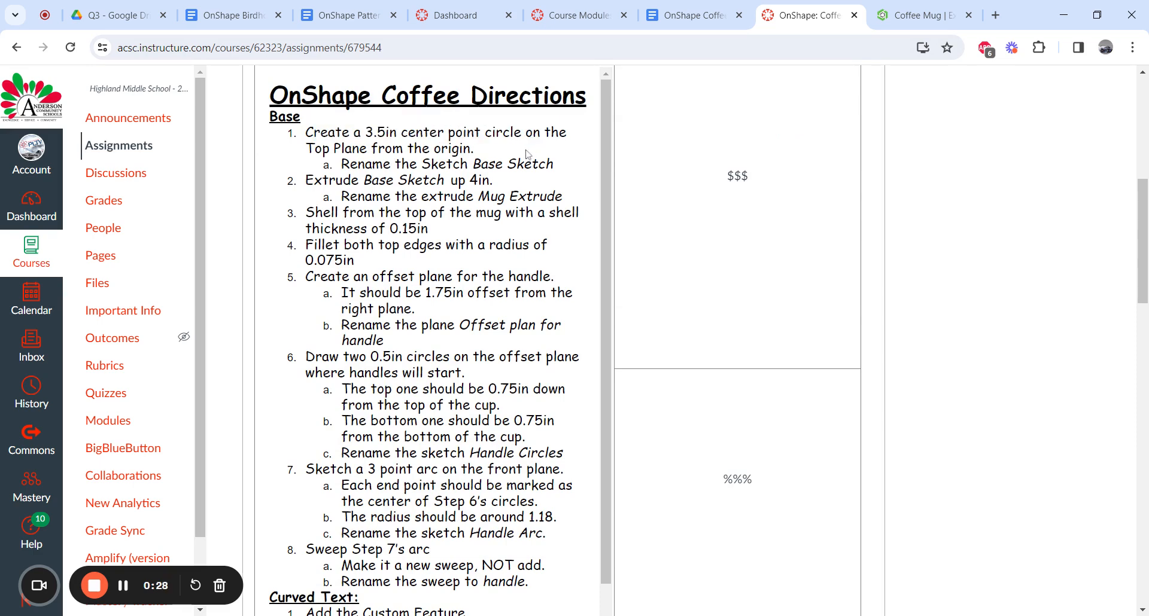
left_click_drag(479, 149, 402, 149)
left_click(403, 149)
mouse_move(560, 170)
left_mouse_down()
mouse_move(402, 148)
mouse_move(342, 148)
mouse_move(341, 164)
left_mouse_up()
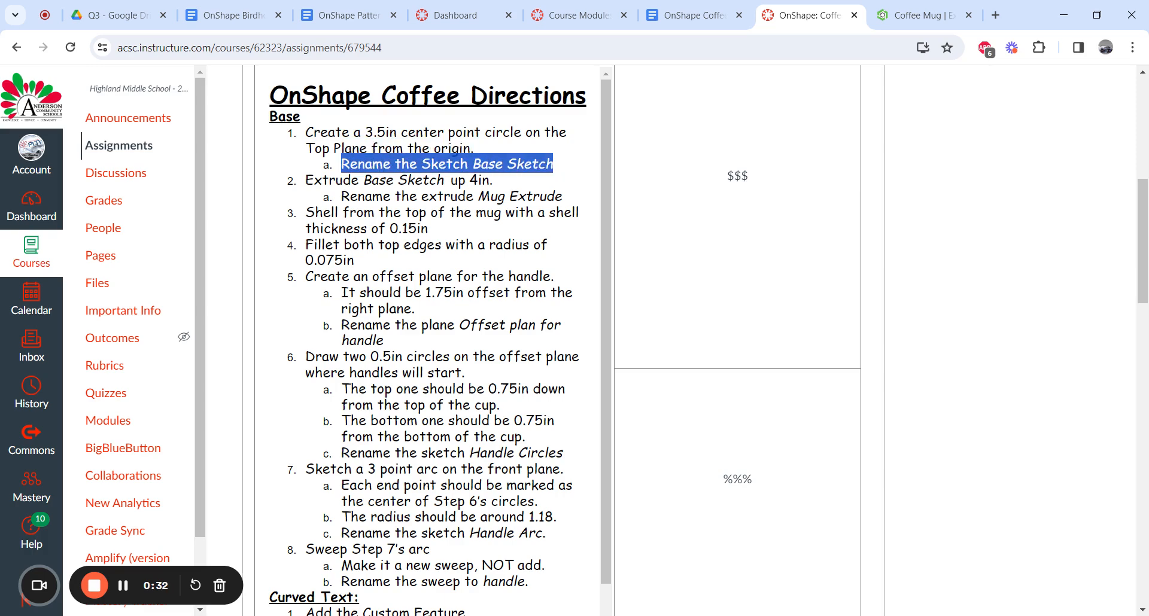
Switch to the Coffee Mug document in Onshape, close the open fillet settings and open the For video part studio
left_click(918, 15)
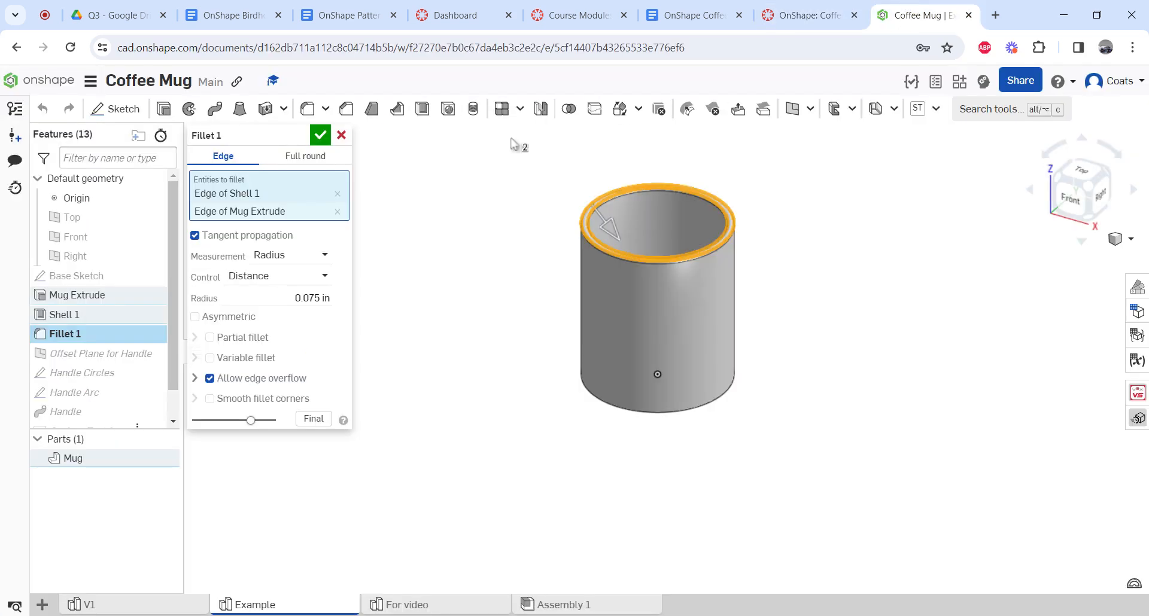
left_click(320, 135)
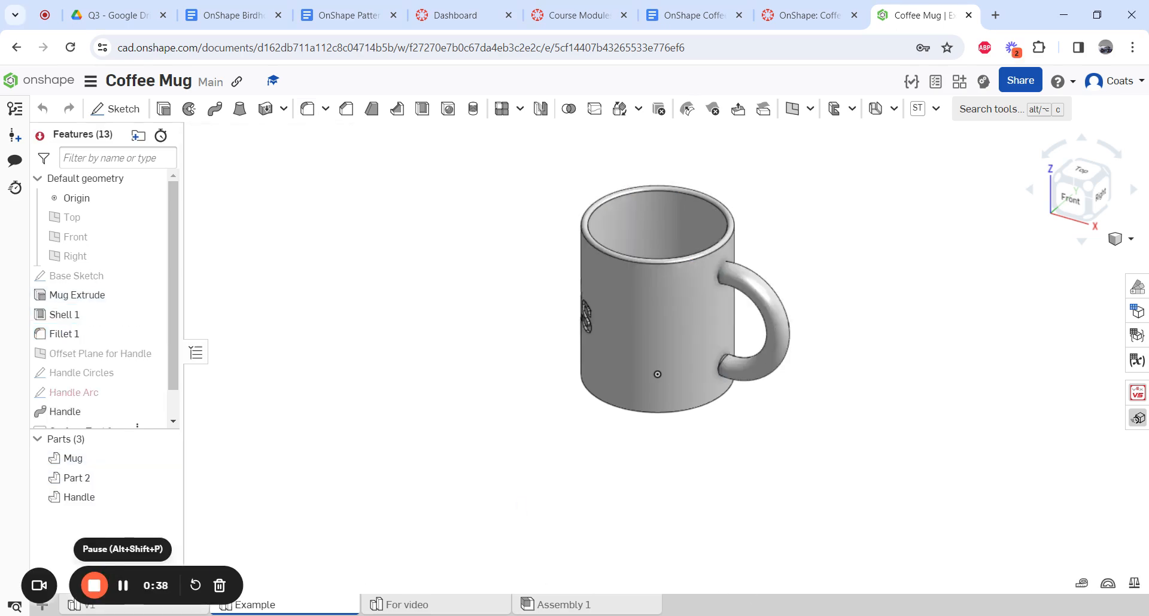
left_click(407, 605)
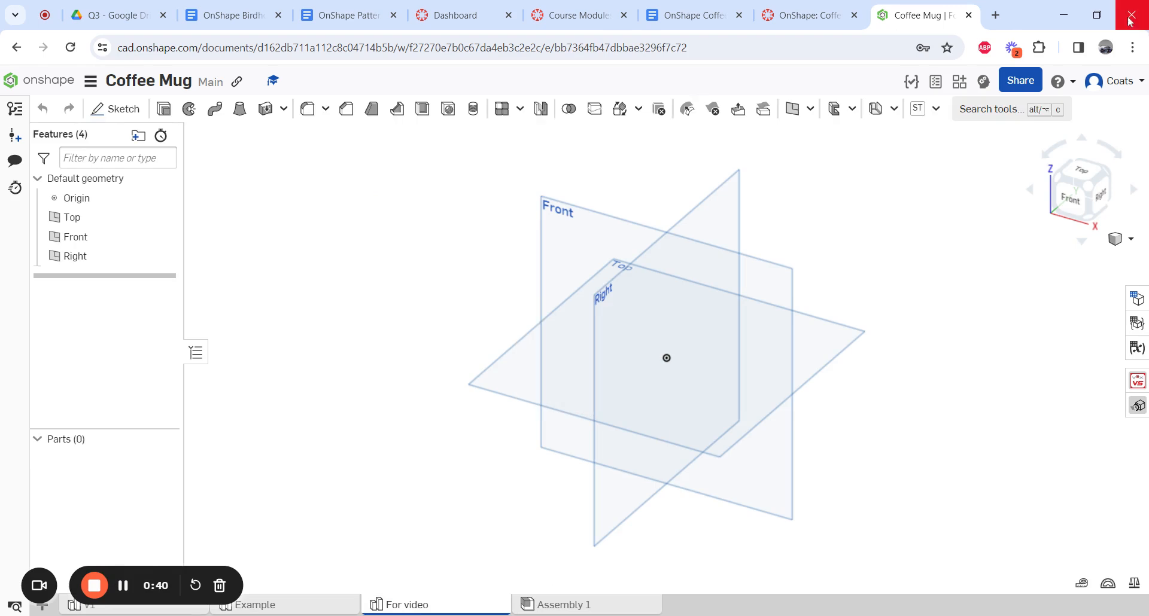
Sketch a center point circle on the Top plane at the origin with a diameter of 3.5 in
left_click(1090, 171)
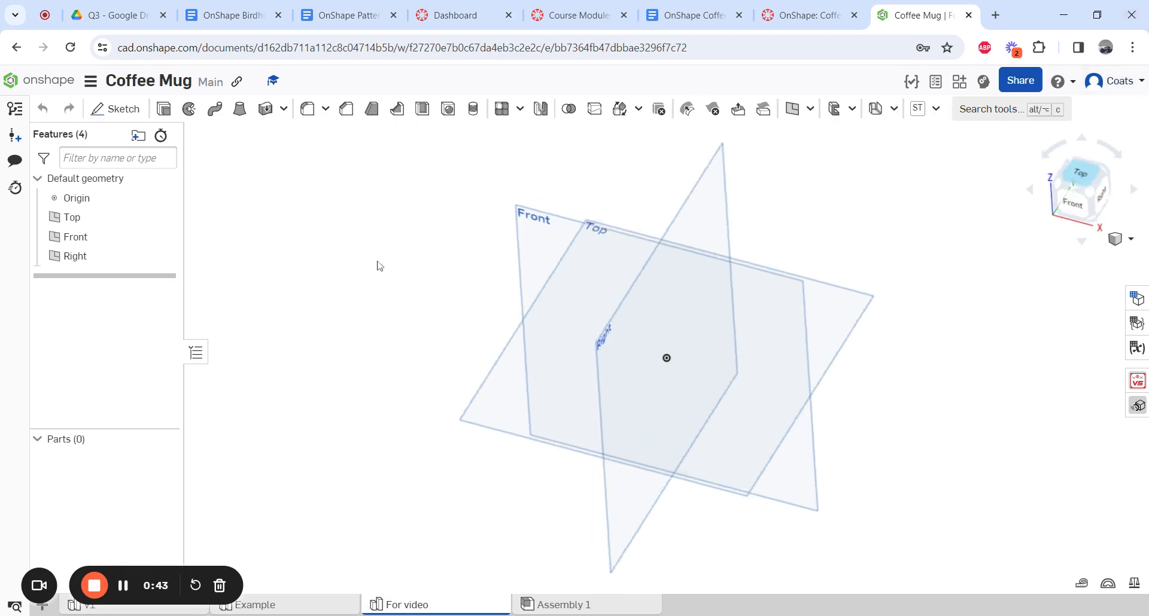
left_click(101, 111)
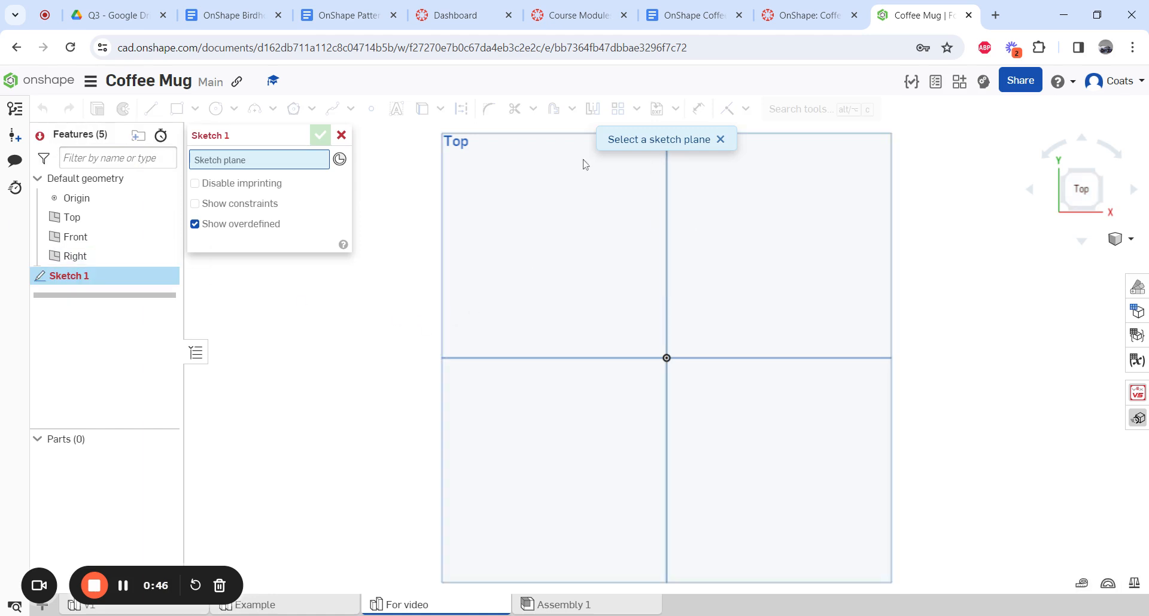
left_click(554, 215)
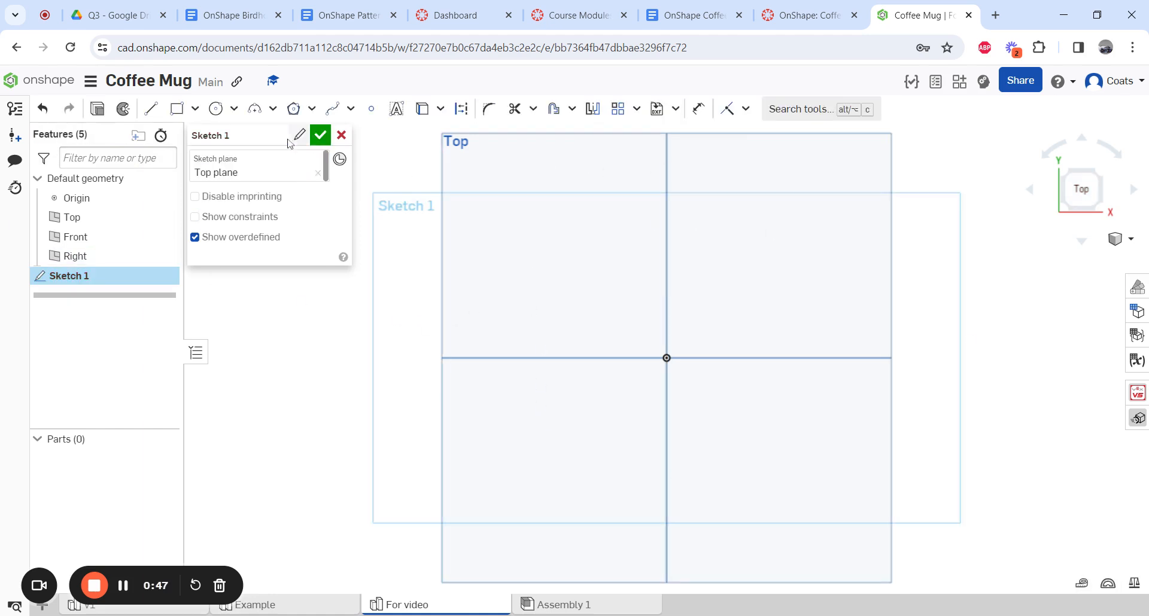
left_click(222, 110)
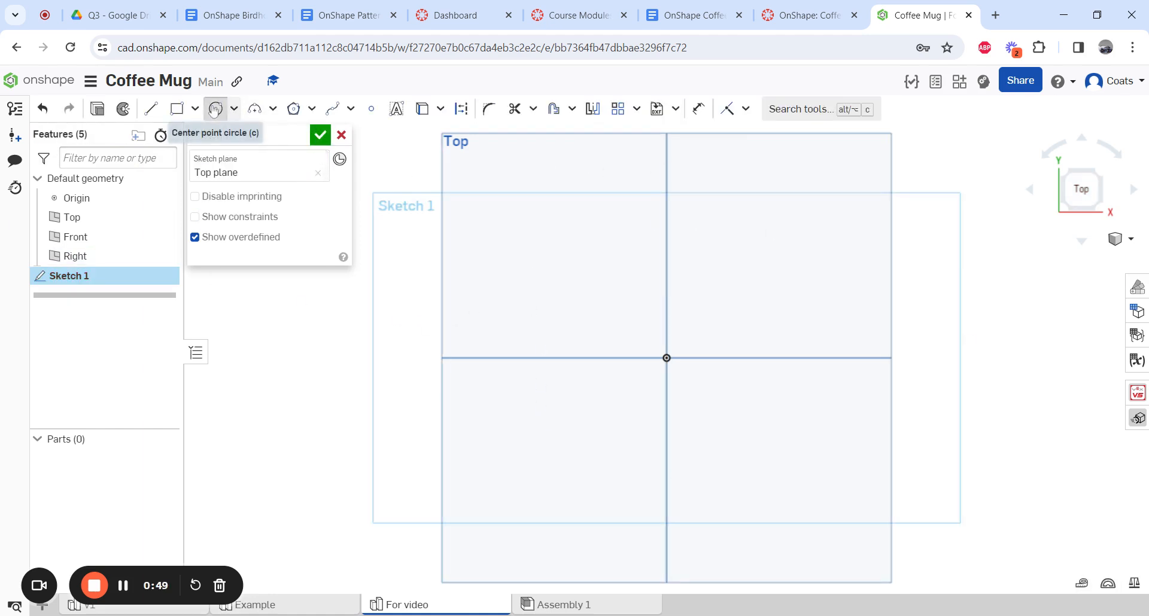
left_click(667, 358)
left_click(753, 283)
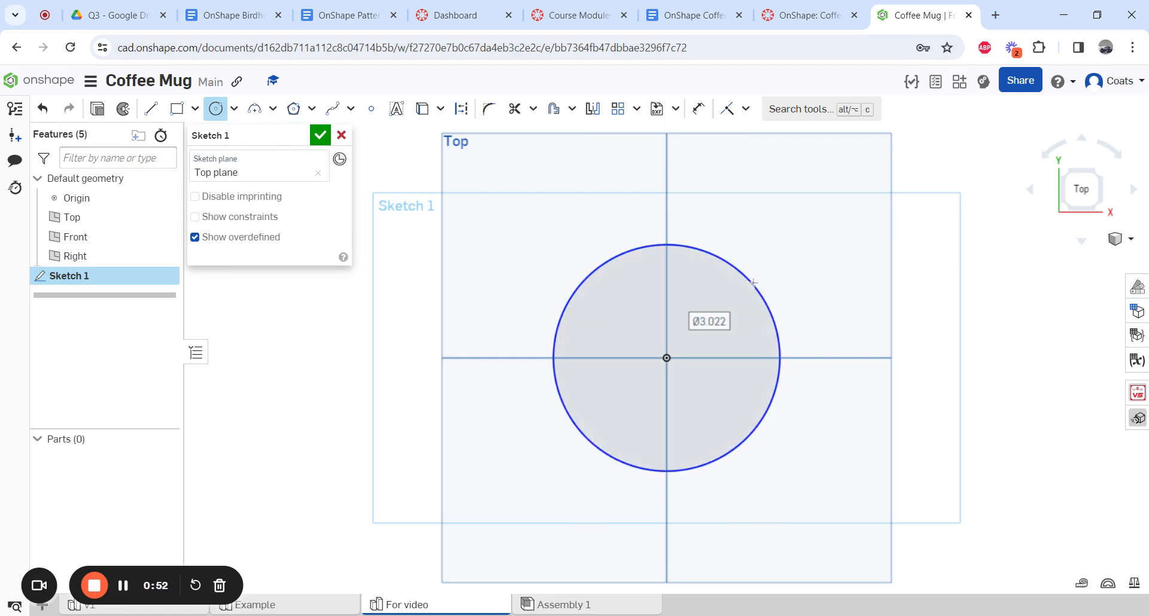
type("3.5")
key("Return")
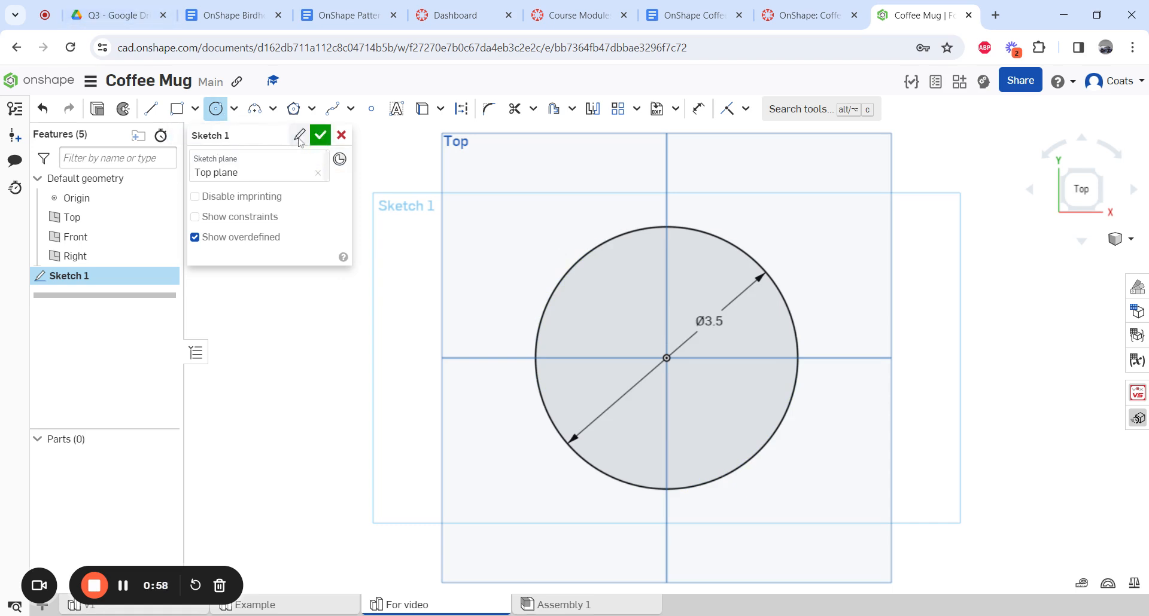
Rename the circle sketch as Base Sketch and finish it
left_click(299, 137)
type("Base")
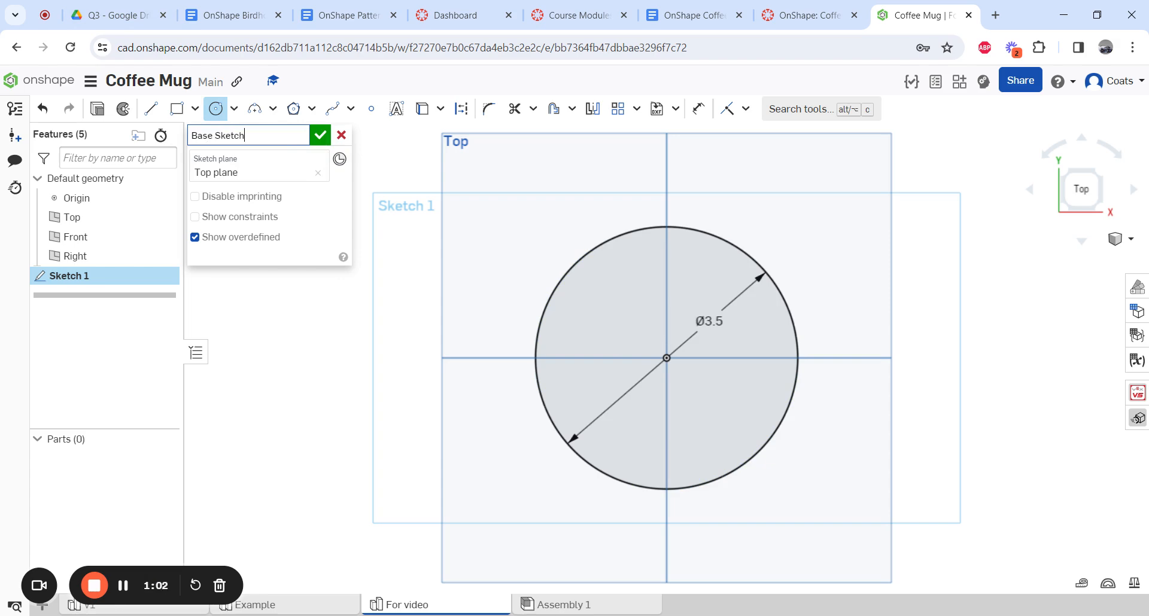
left_click(320, 135)
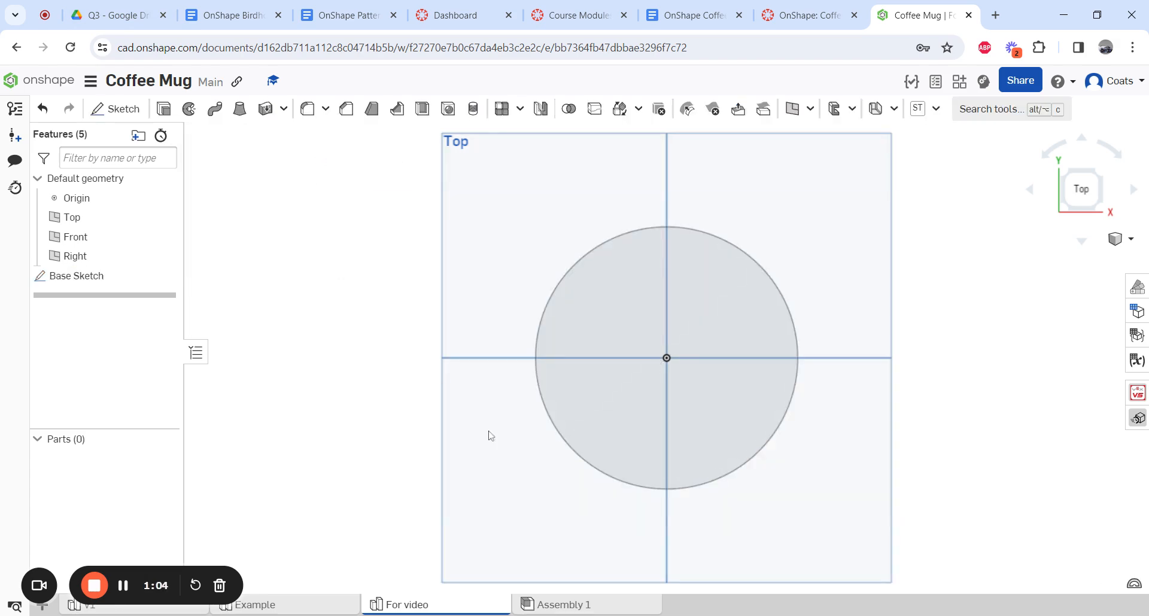
right_click(82, 278)
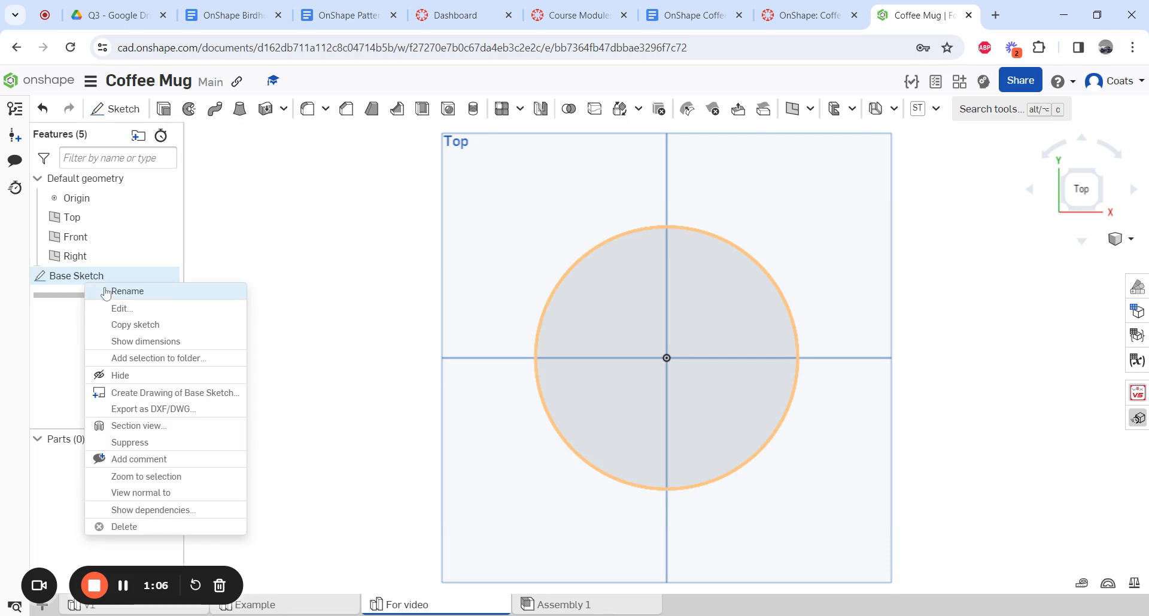
left_click(344, 200)
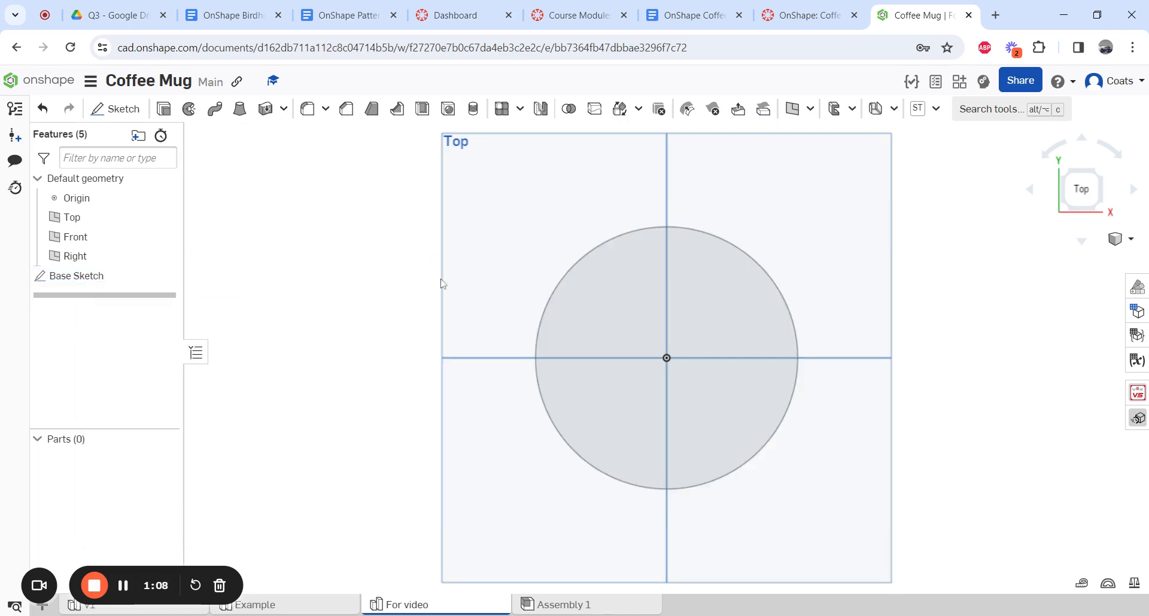
Compare the assignment directions with the Example part studio's feature list, and read instruction 2 on extruding the base sketch
left_click(828, 14)
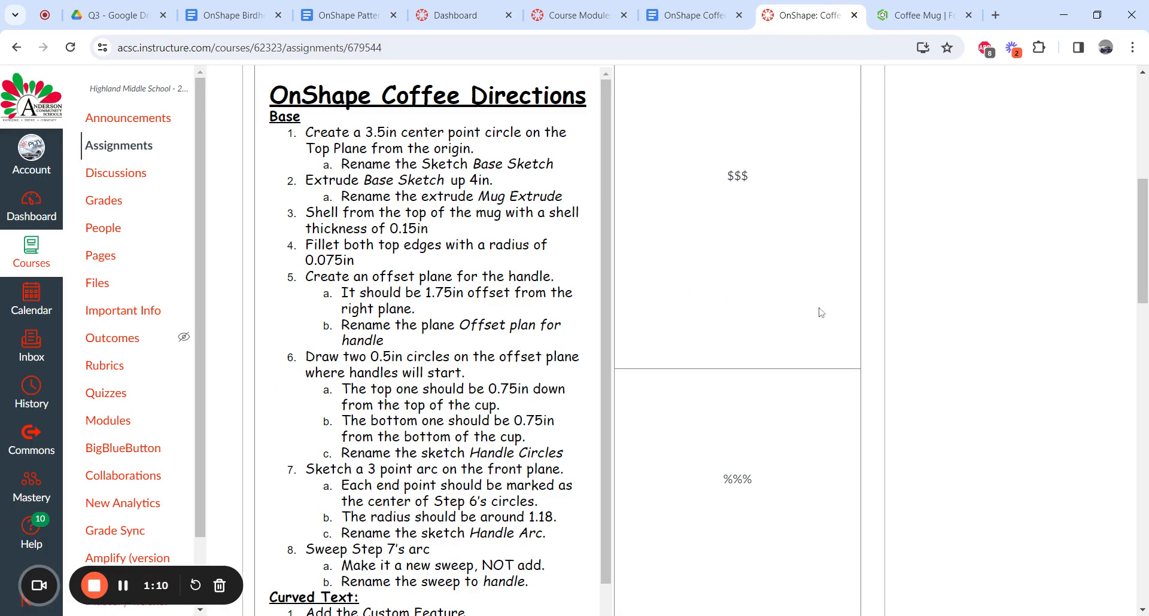
scroll(822, 332, "down", 3)
scroll(822, 333, "up", 3)
left_click(931, 8)
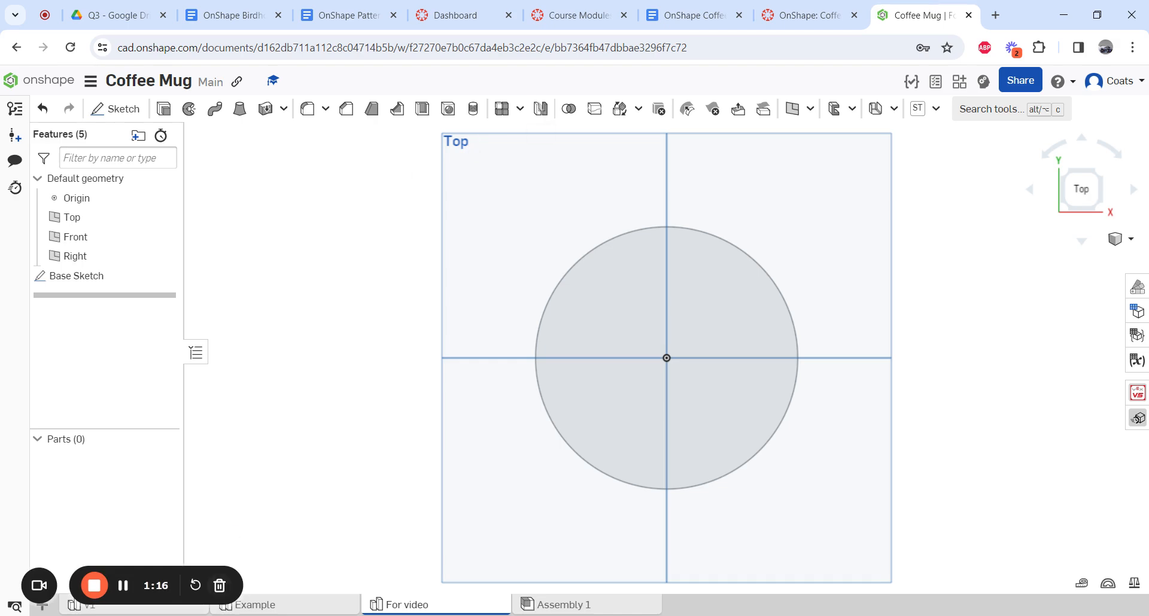
left_click(261, 606)
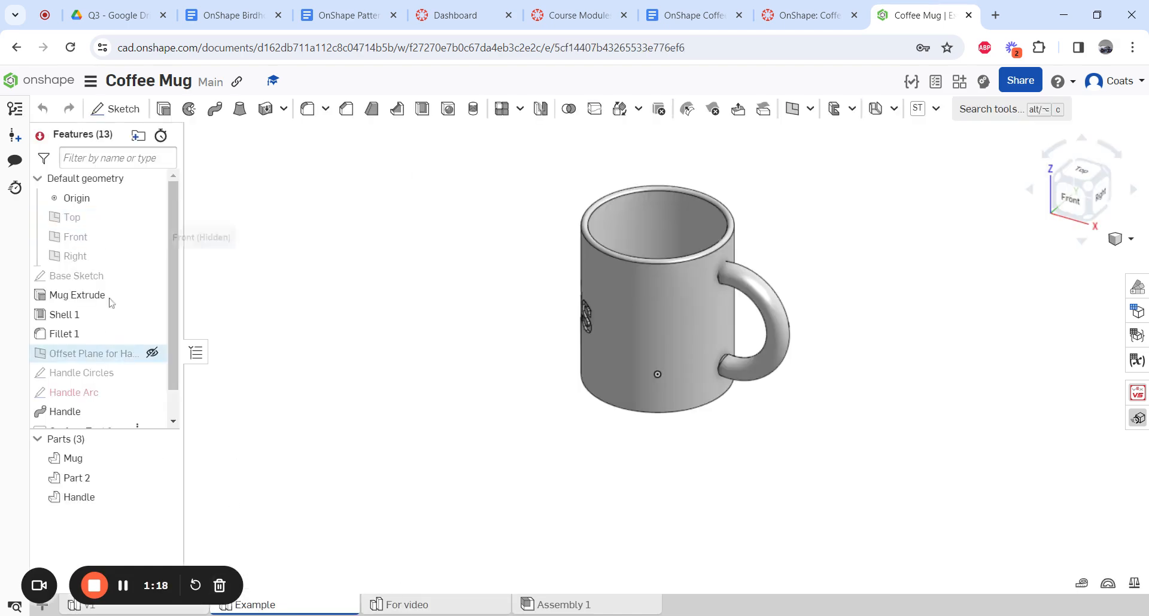
scroll(108, 265, "down", 1)
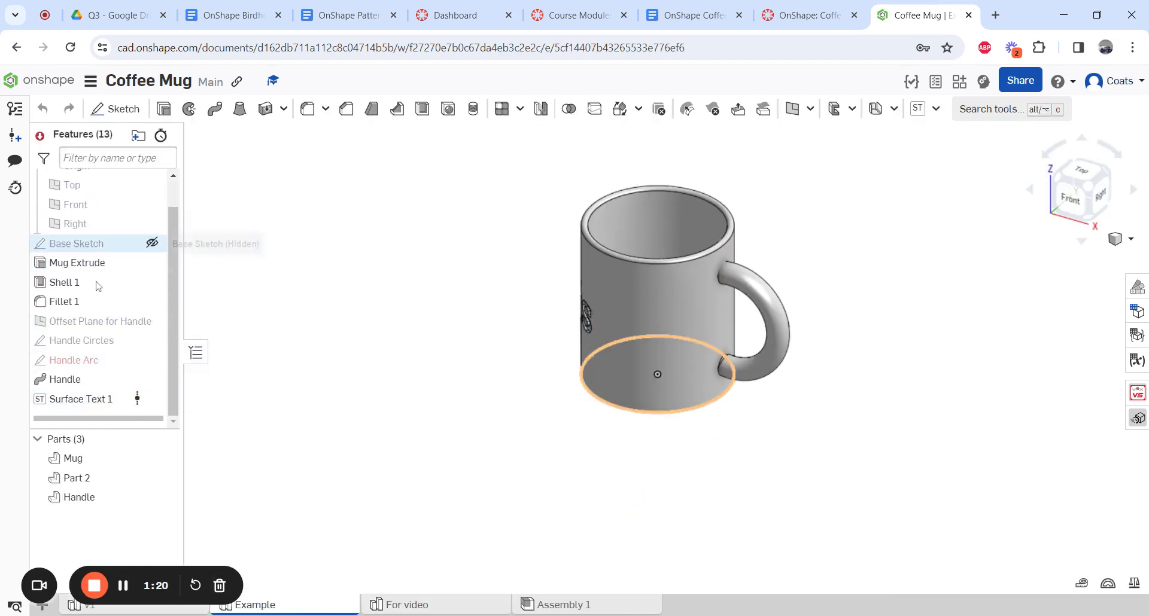
left_click(452, 606)
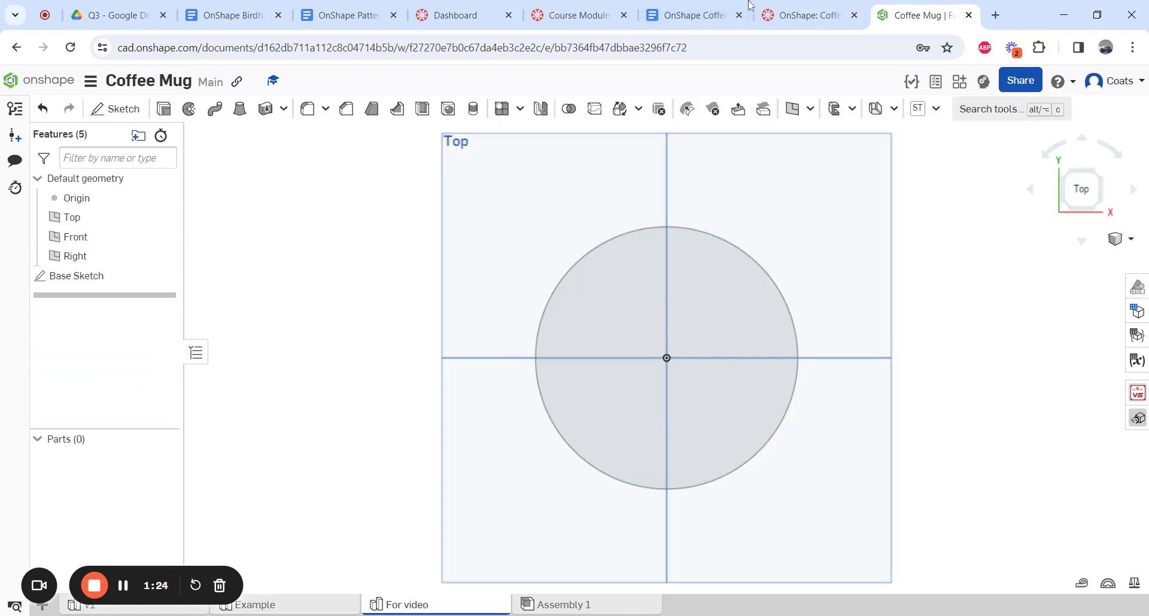
left_click(803, 5)
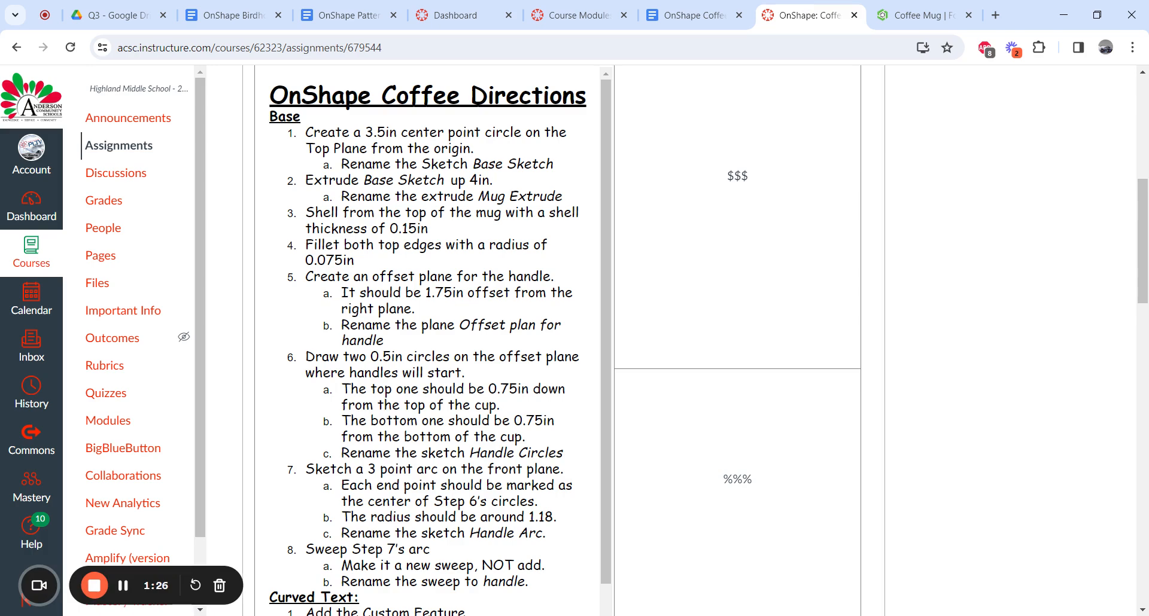
left_click_drag(351, 180, 477, 196)
left_click(922, 15)
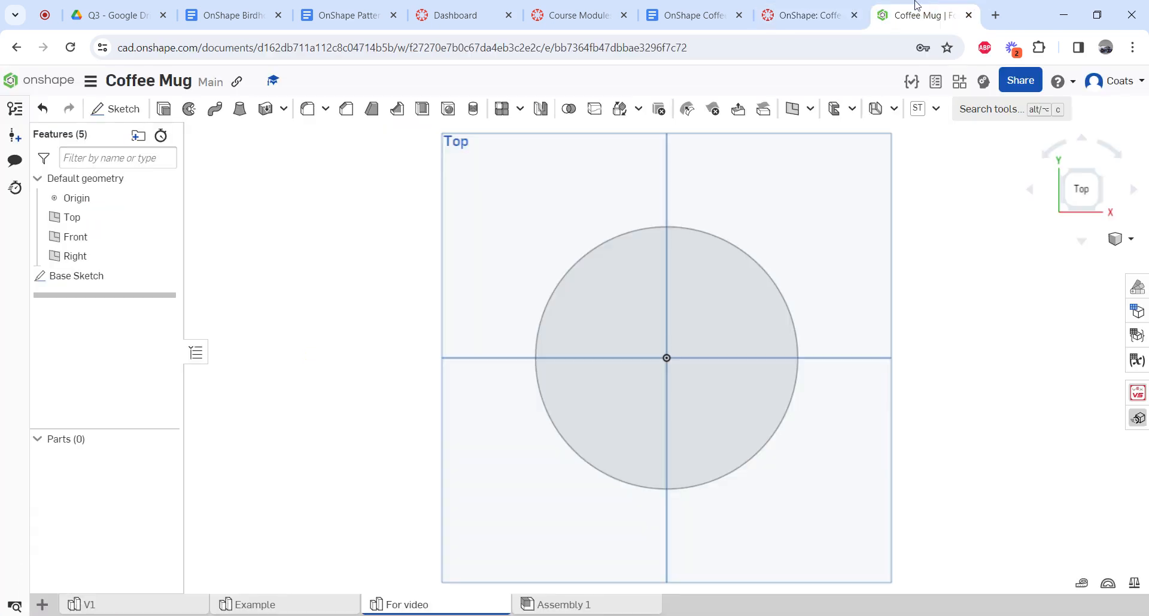
Extrude the Base Sketch circle as a new solid with a blind depth of 4 in
left_click(163, 109)
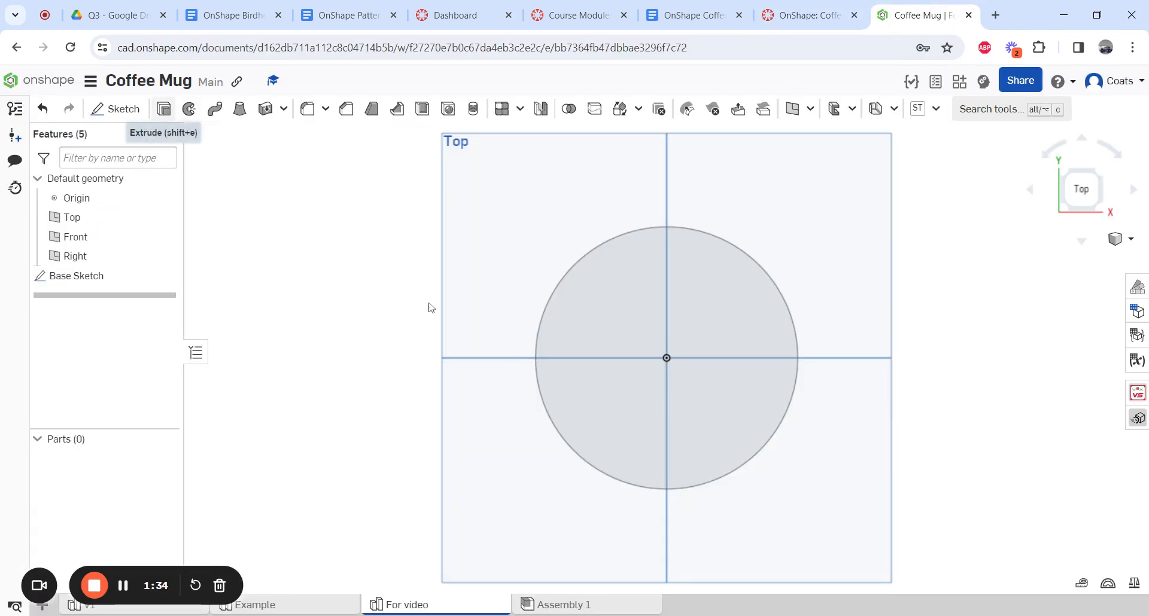
left_click(660, 331)
left_click(326, 259)
type("4")
key("Return")
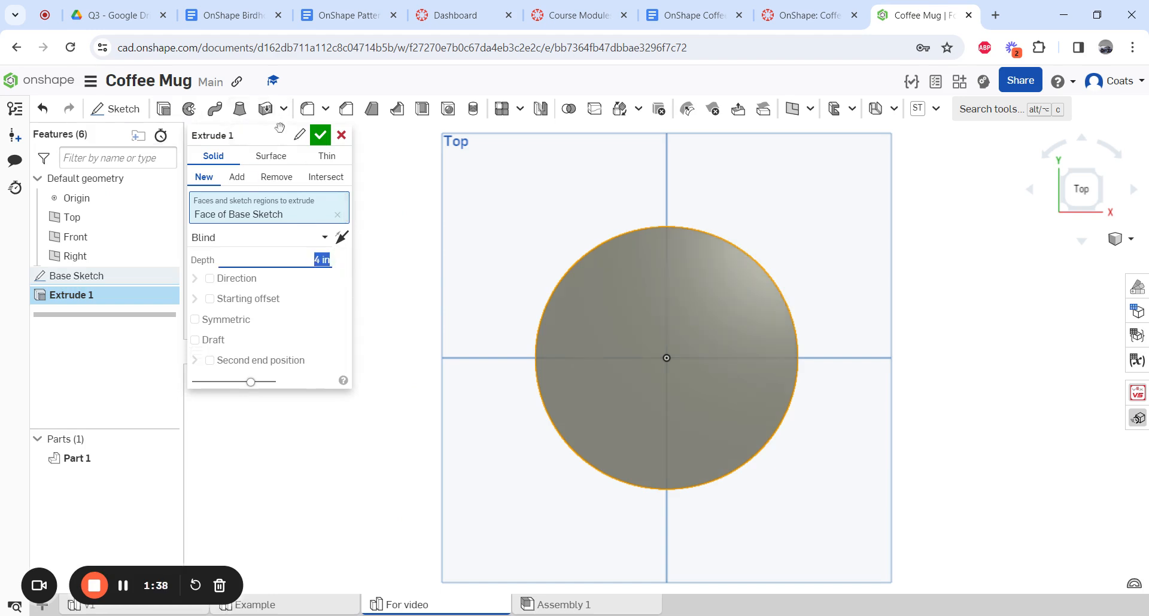
Rename the extrusion as Mug Extrude and accept it
left_click(304, 137)
type("M")
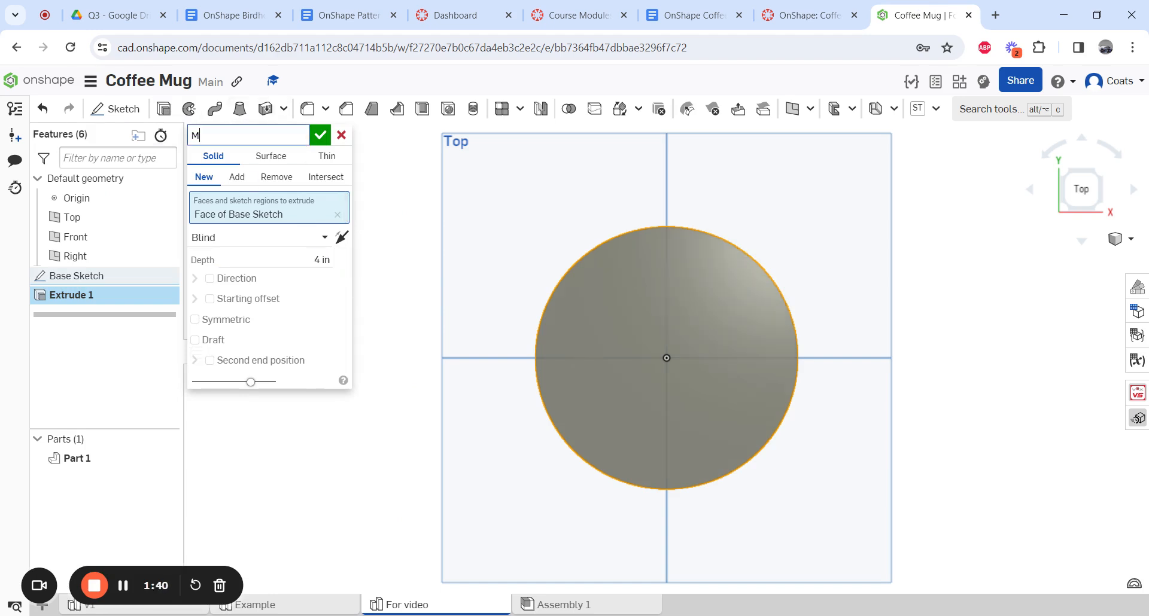
type("ug Extrude")
key("Return")
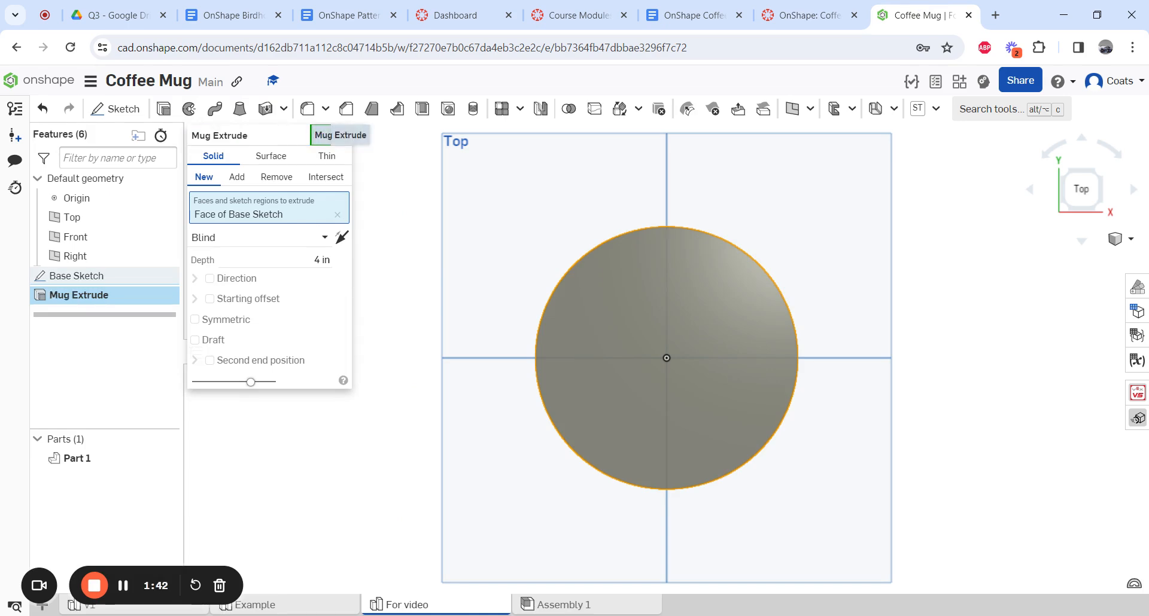
left_click(320, 132)
right_click_drag(1015, 314, 914, 426)
Read instruction 3 on the assignment page about shelling the mug, and return to the mug model in Onshape
left_click(762, 3)
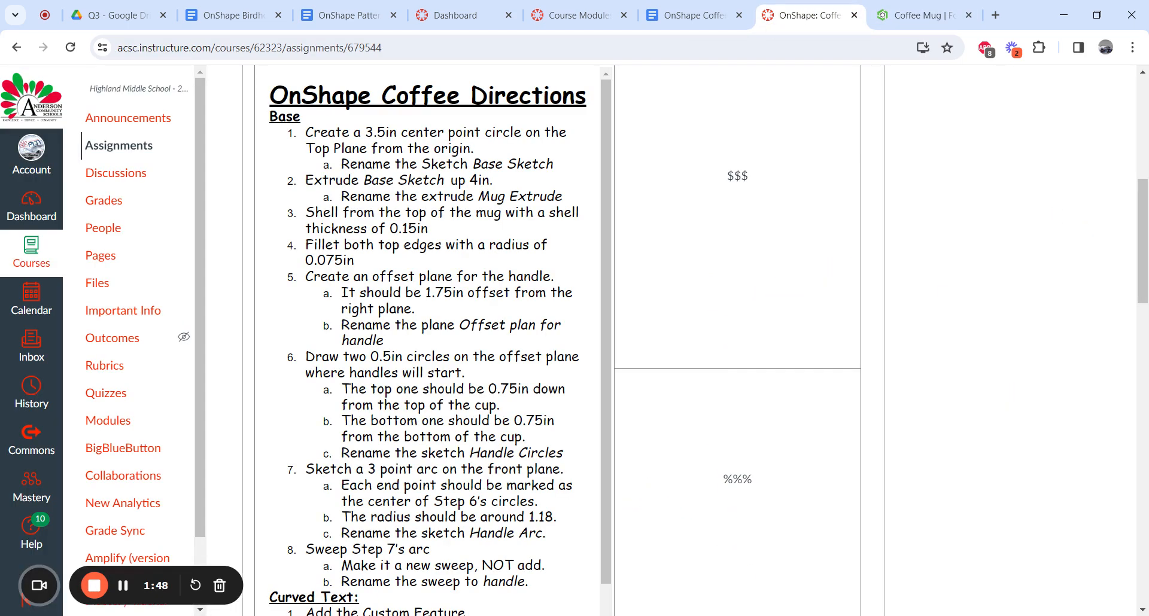
left_click_drag(304, 216, 453, 228)
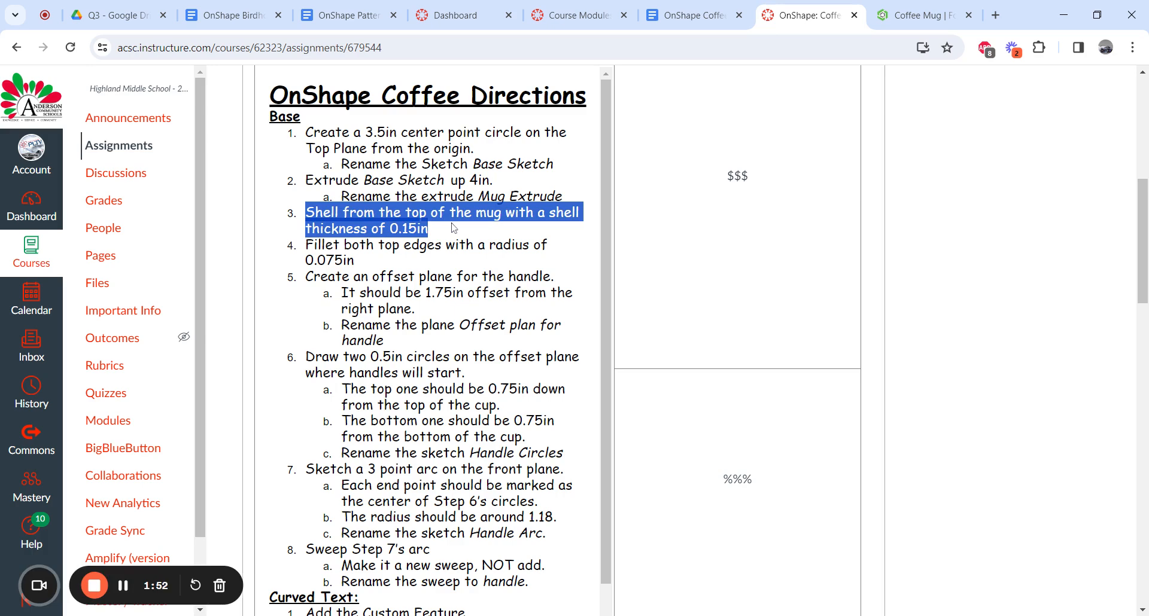
scroll(453, 228, "down", 1)
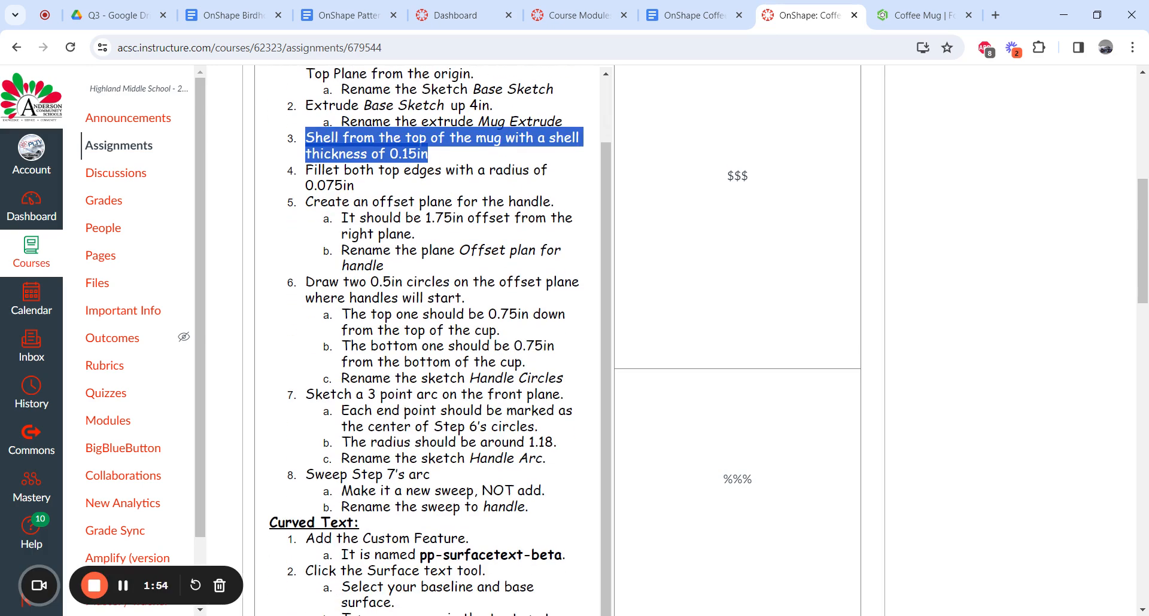
left_click_drag(436, 154, 371, 155)
left_click(370, 154)
left_click(922, 15)
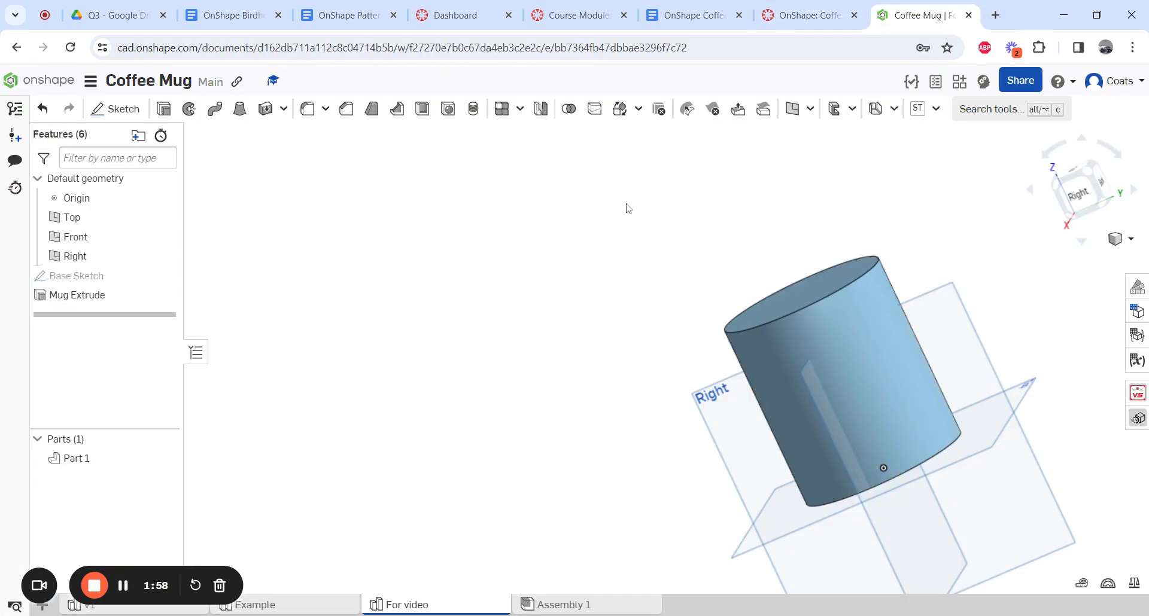
right_click_drag(583, 180, 606, 217)
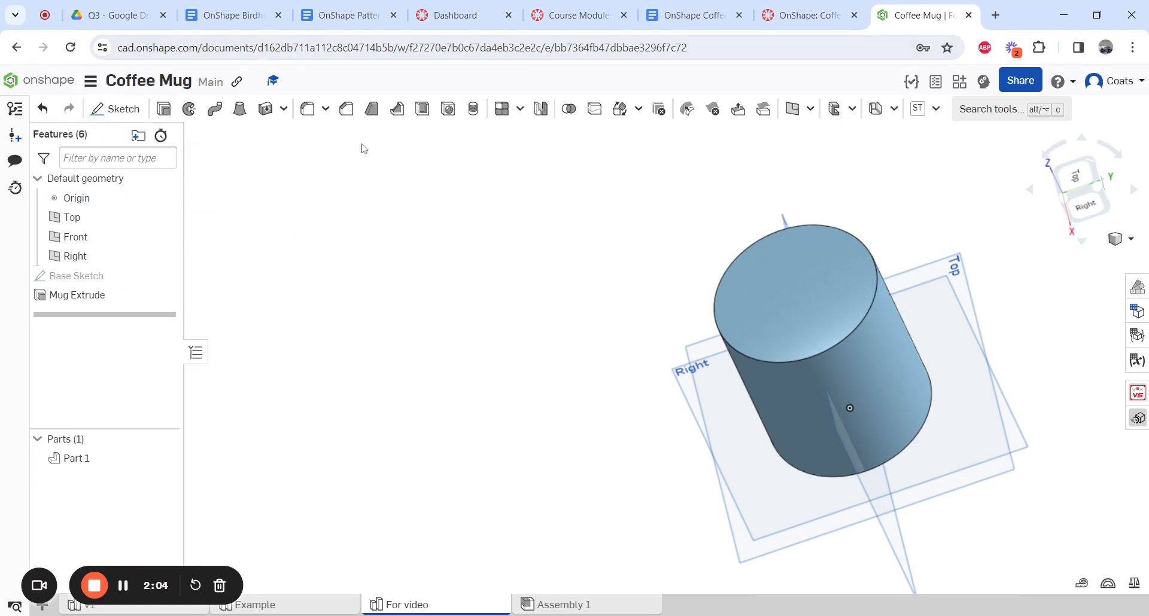
Shell the mug body by removing its top face, with a wall thickness of 0.15 in
left_click(423, 110)
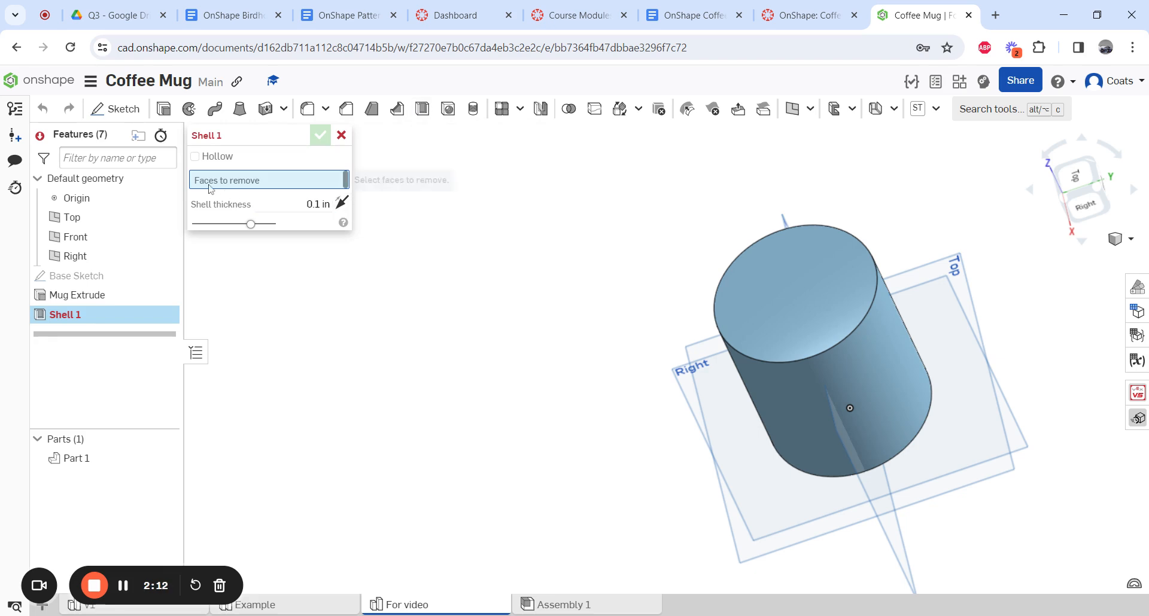
left_click(798, 301)
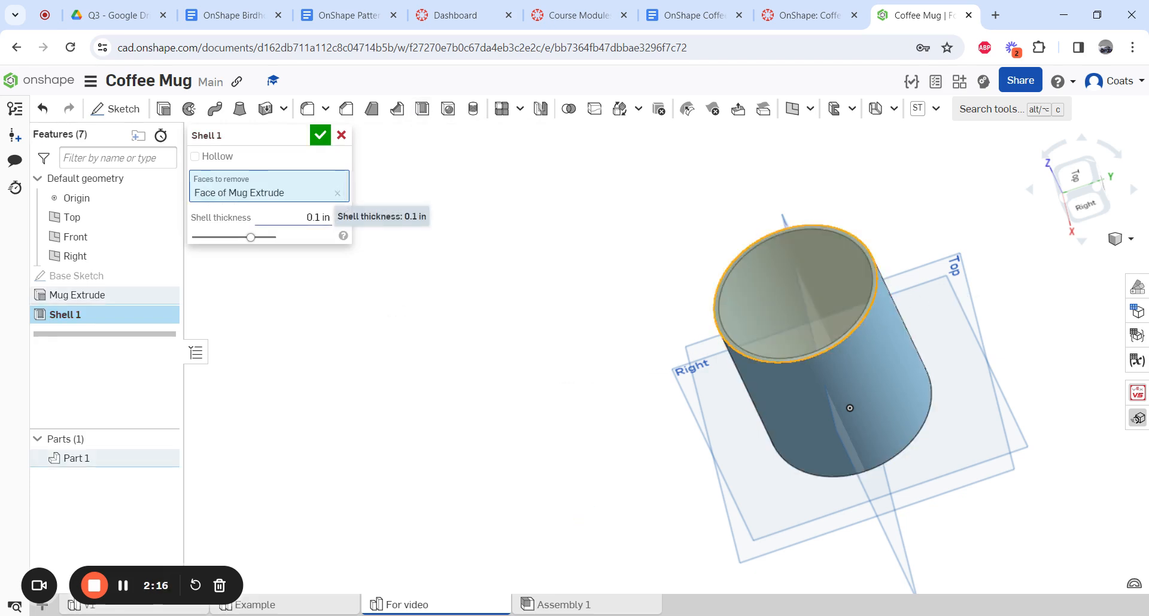
left_click(309, 217)
key("BackSpace")
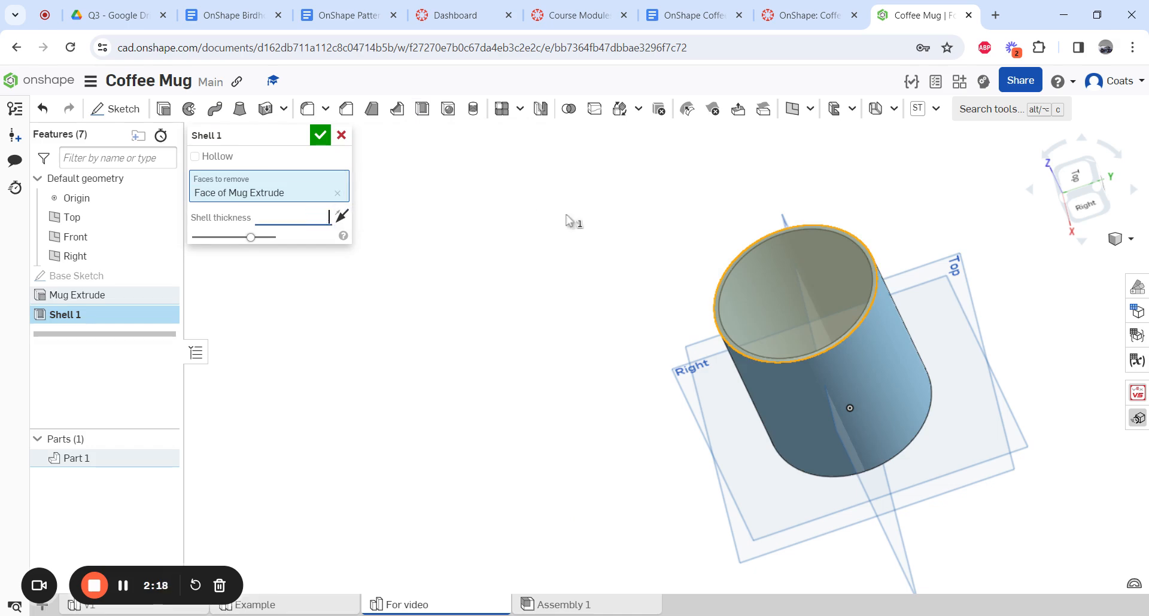
key("Return")
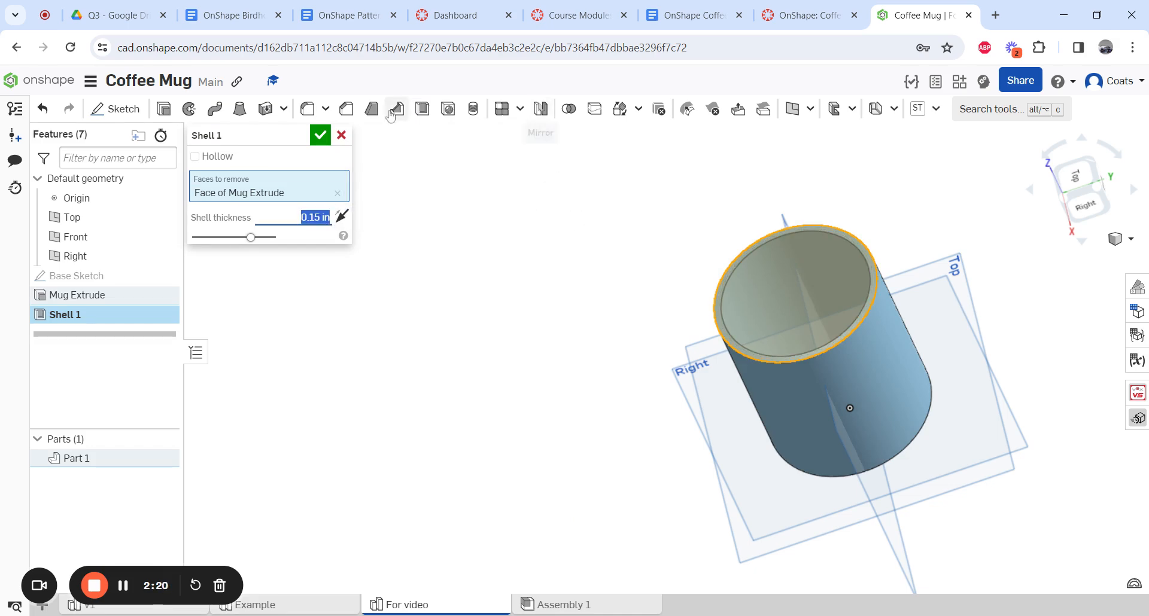
left_click(320, 136)
right_click_drag(546, 328, 542, 363)
Read instruction 4 on the assignment page about filleting the top edges, and return to the mug model in Onshape
left_click(807, 14)
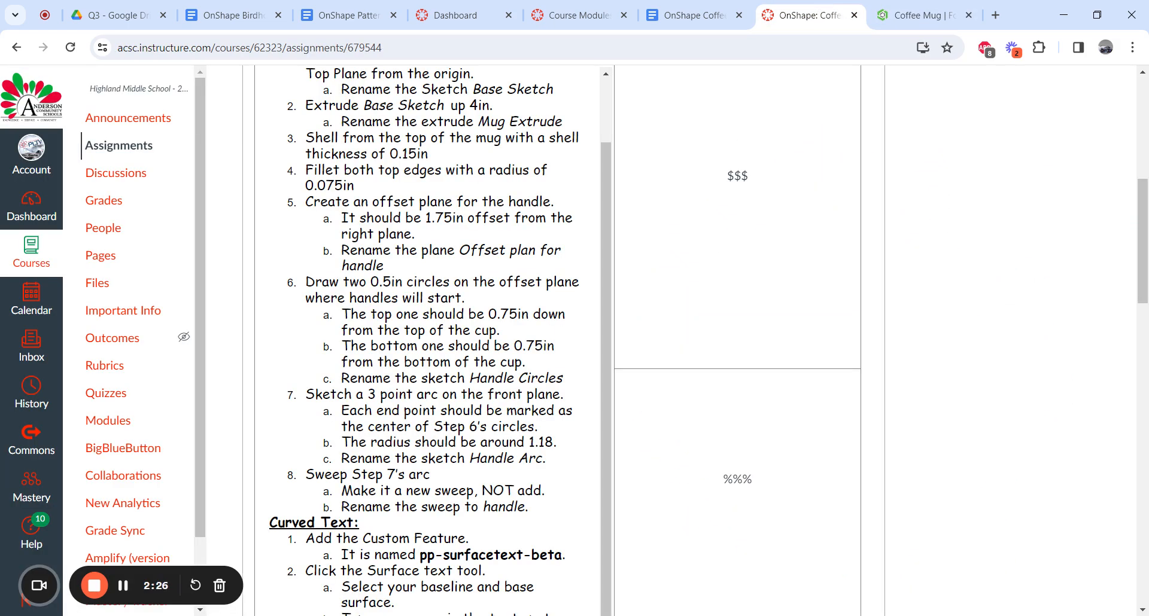
left_click_drag(361, 189, 306, 171)
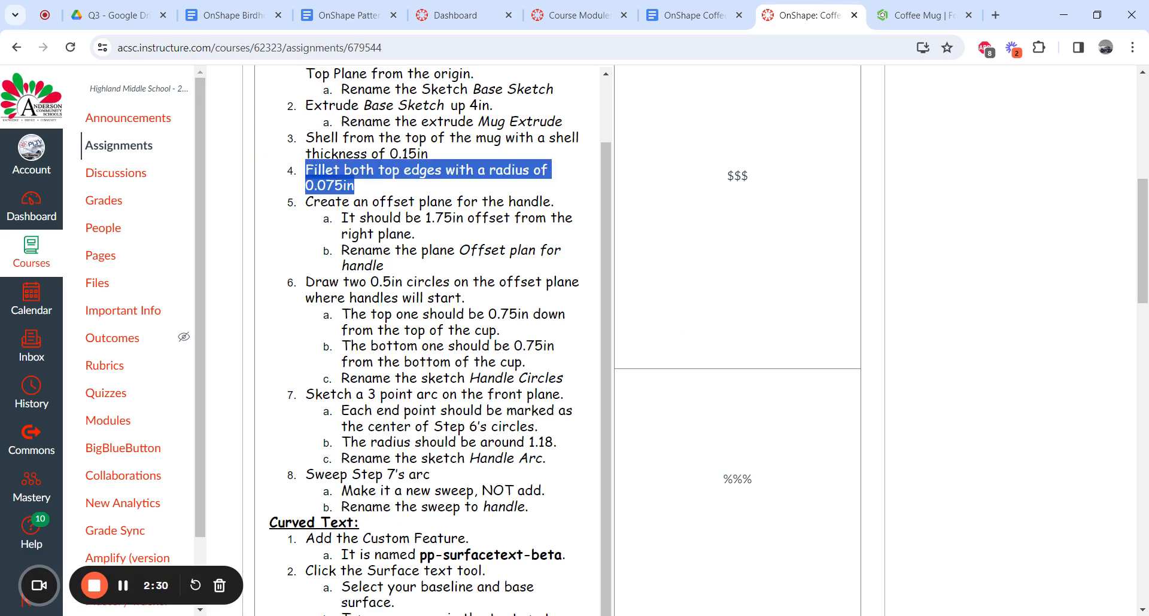
left_click(371, 193)
left_click_drag(359, 191, 301, 180)
left_click(359, 187)
left_click_drag(317, 185, 335, 186)
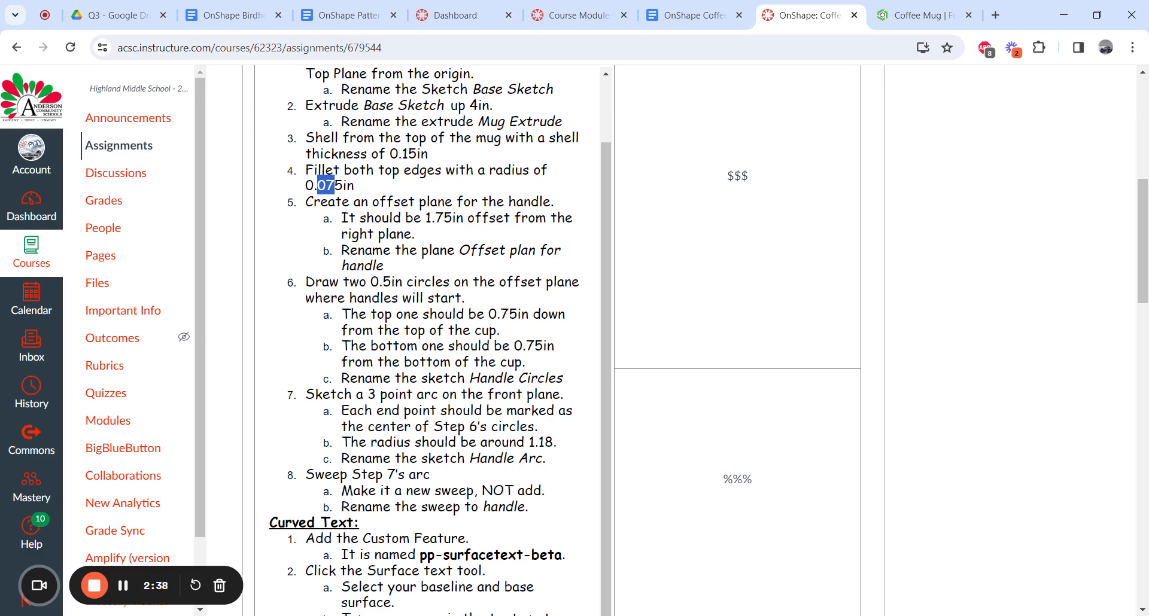
left_click(921, 14)
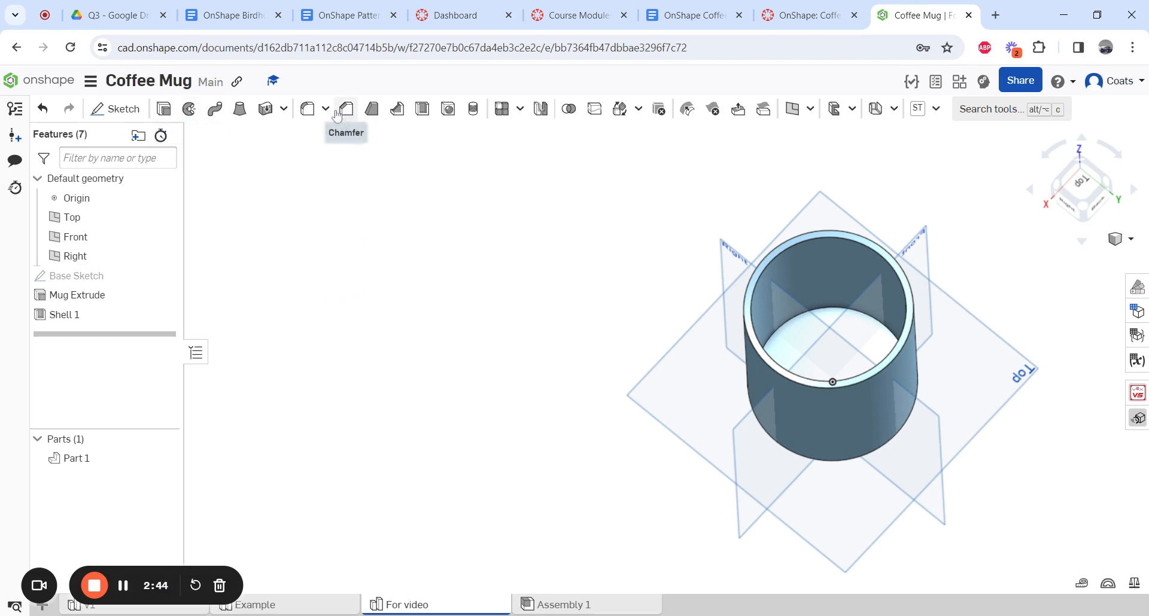
Fillet the outer and inner top edges of the mug rim with a radius of 0.075 in
left_click(304, 120)
scroll(646, 333, "up", 5)
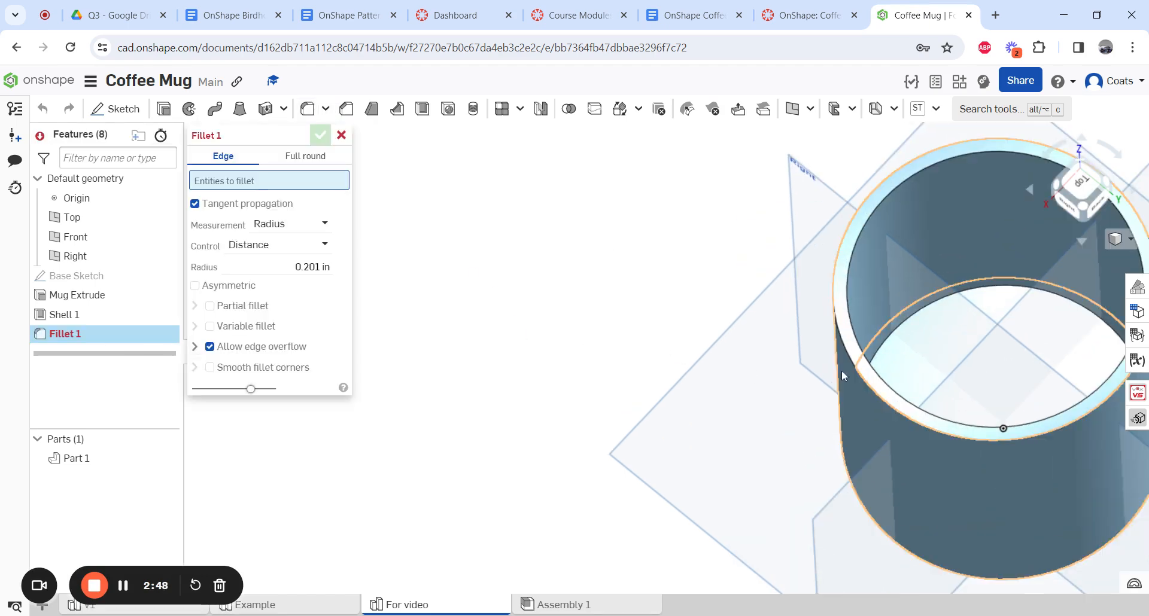
left_click(848, 361)
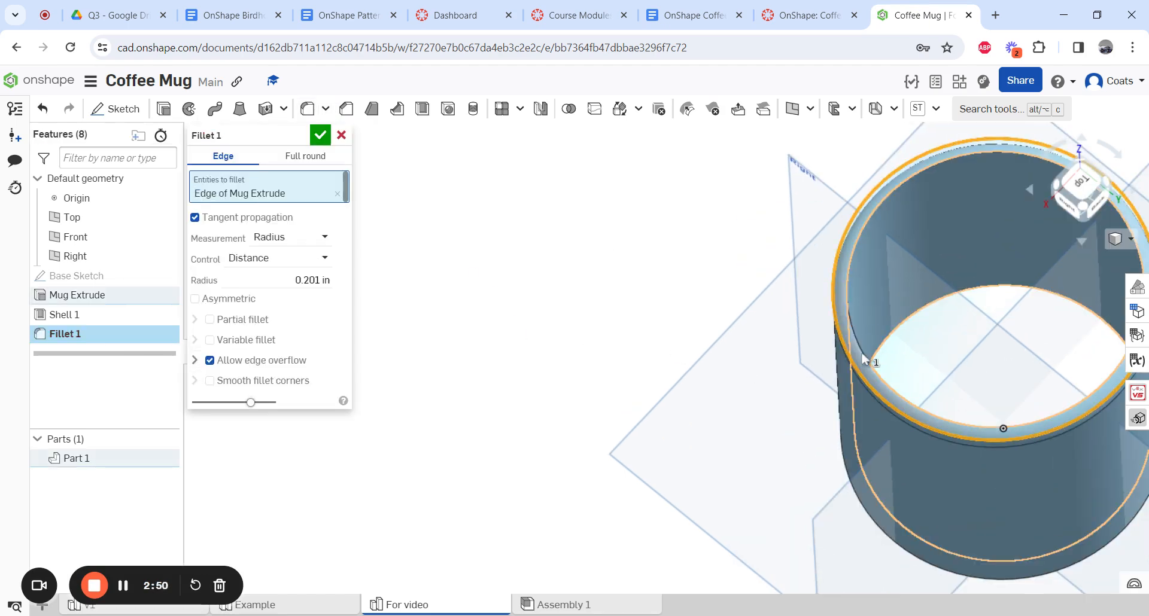
left_click(862, 357)
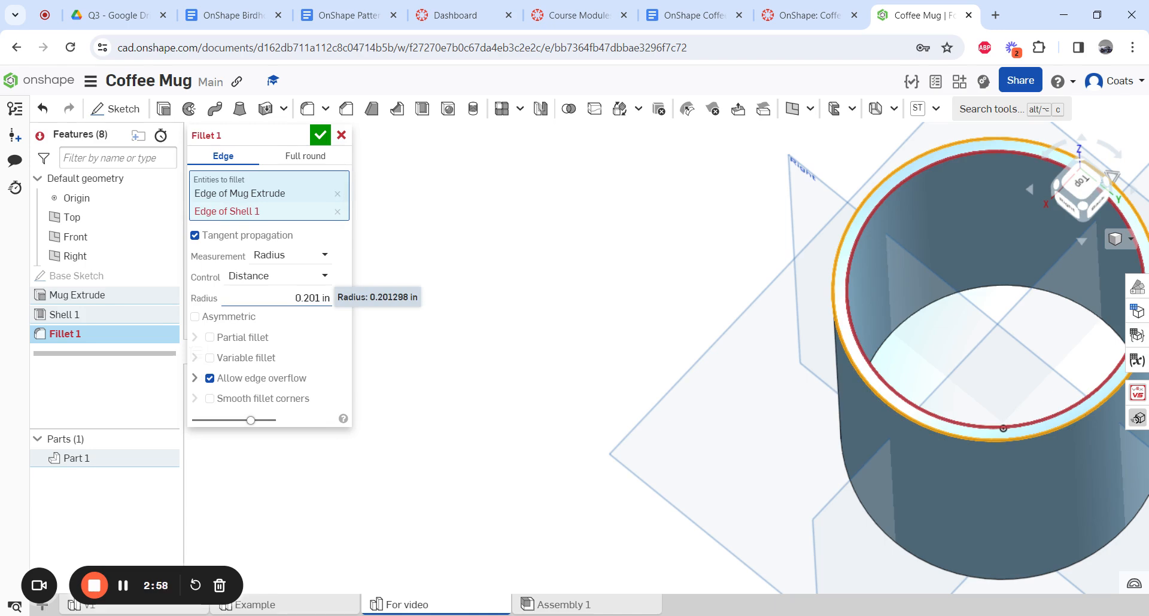
left_click(299, 298)
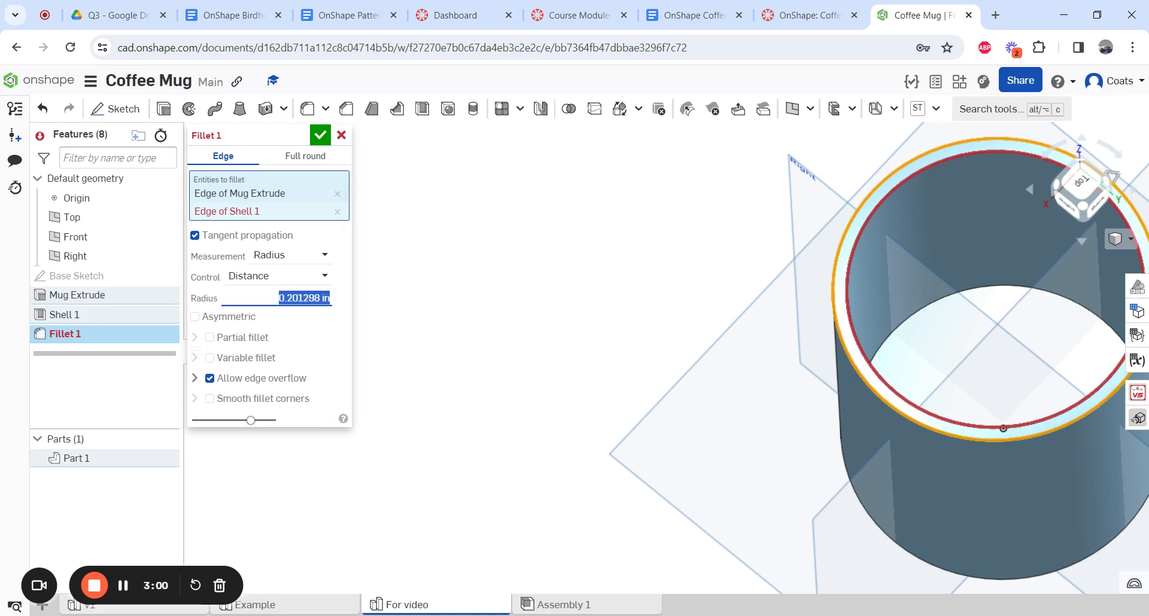
type(".075")
key("Return")
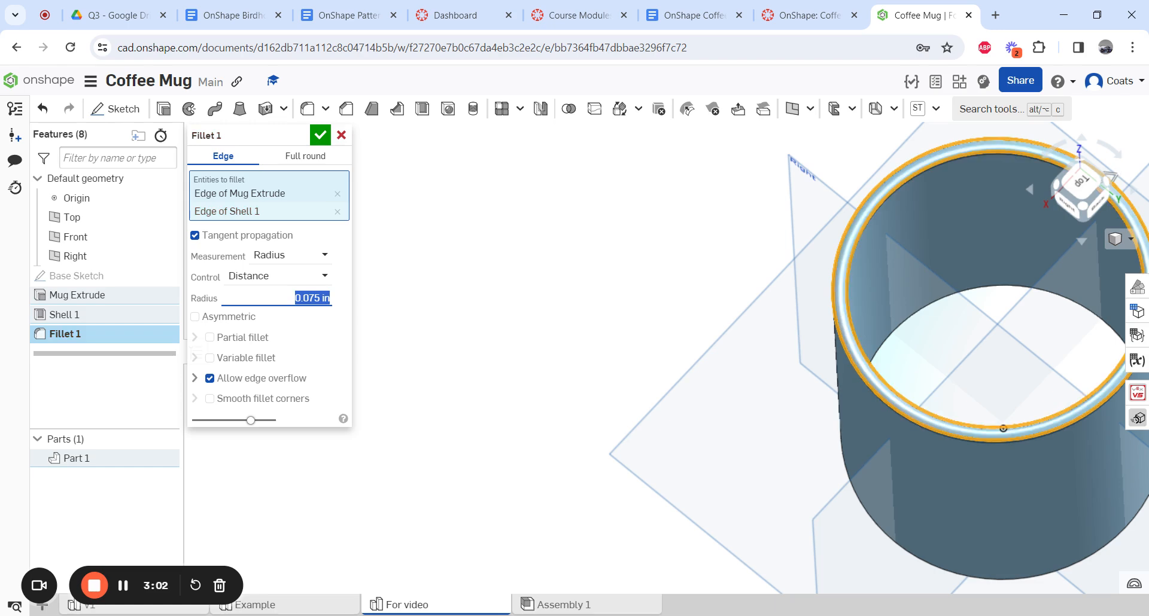
left_click(321, 140)
mouse_move(783, 303)
right_mouse_down()
mouse_move(755, 376)
mouse_move(773, 308)
right_mouse_up()
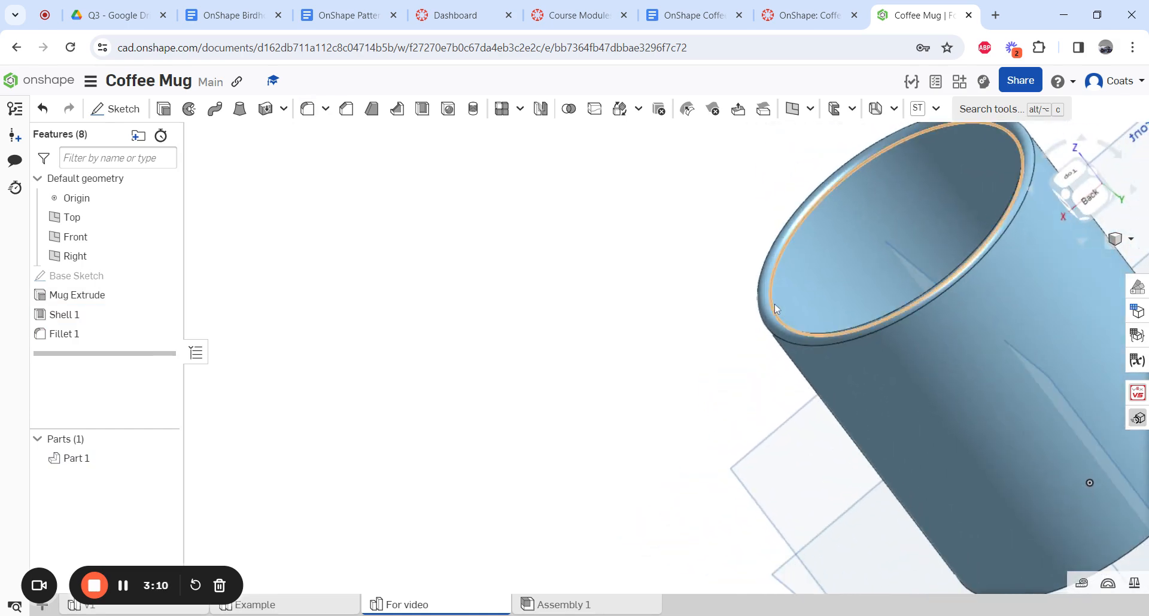
Read instruction 5 on the assignment page about the handle's offset plane and its name, and return to the Onshape model
left_click(808, 15)
left_click_drag(342, 202, 462, 237)
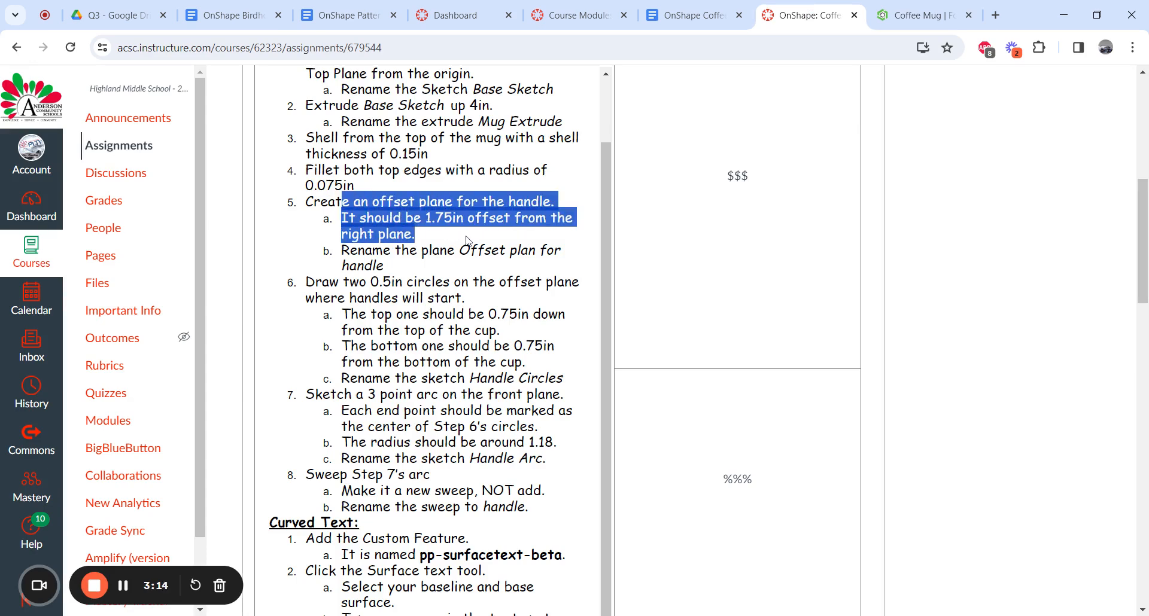
left_click(483, 346)
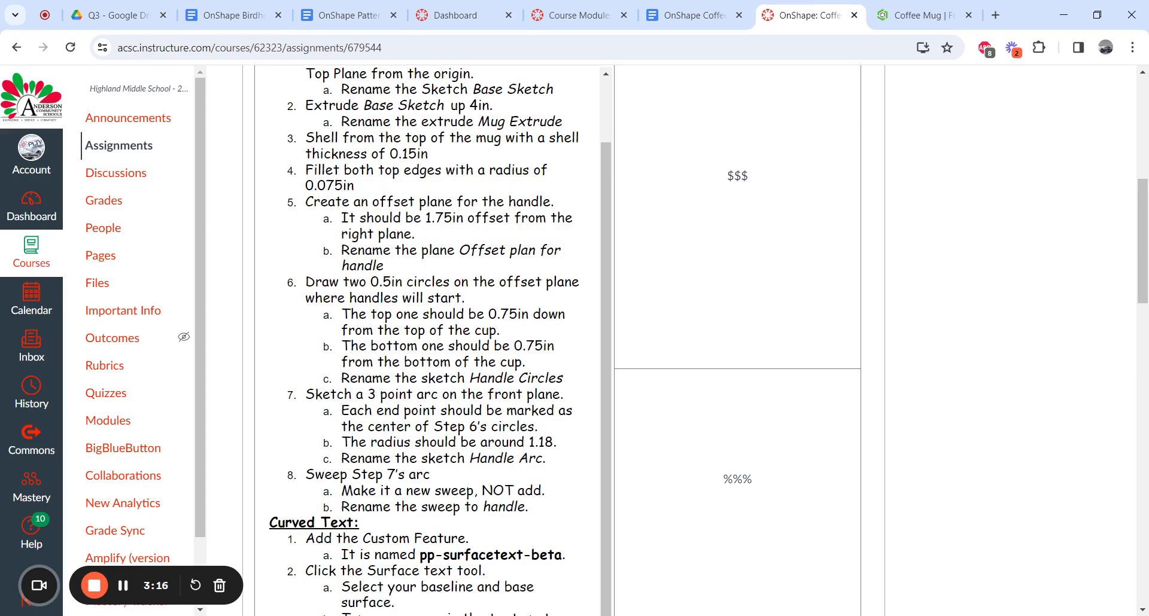
left_click_drag(394, 270, 358, 251)
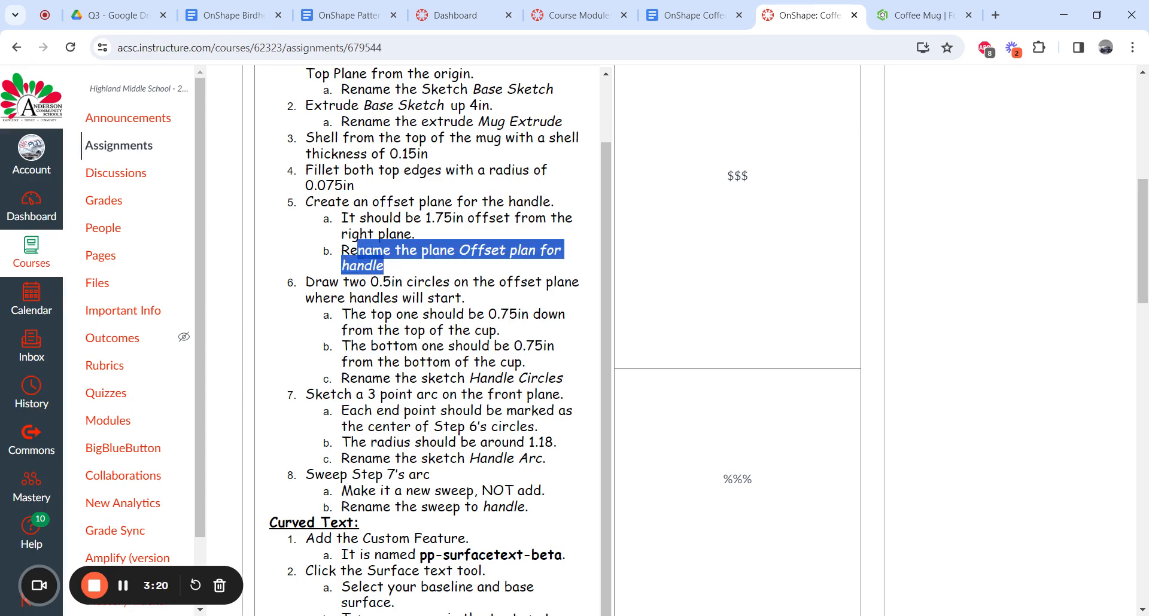
left_click(464, 266)
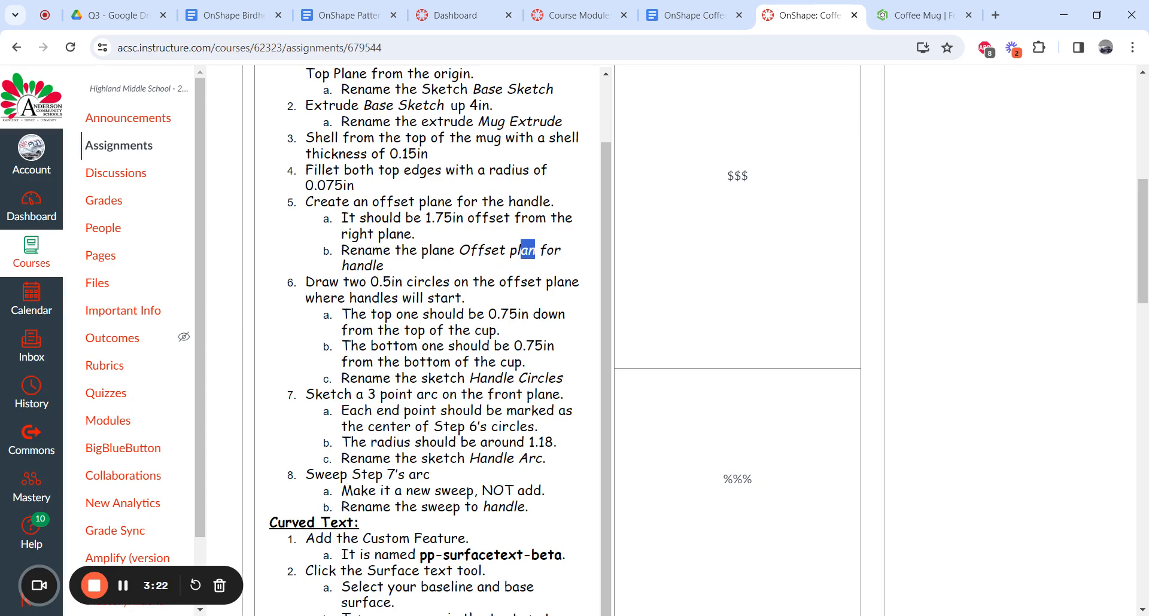
left_click(916, 15)
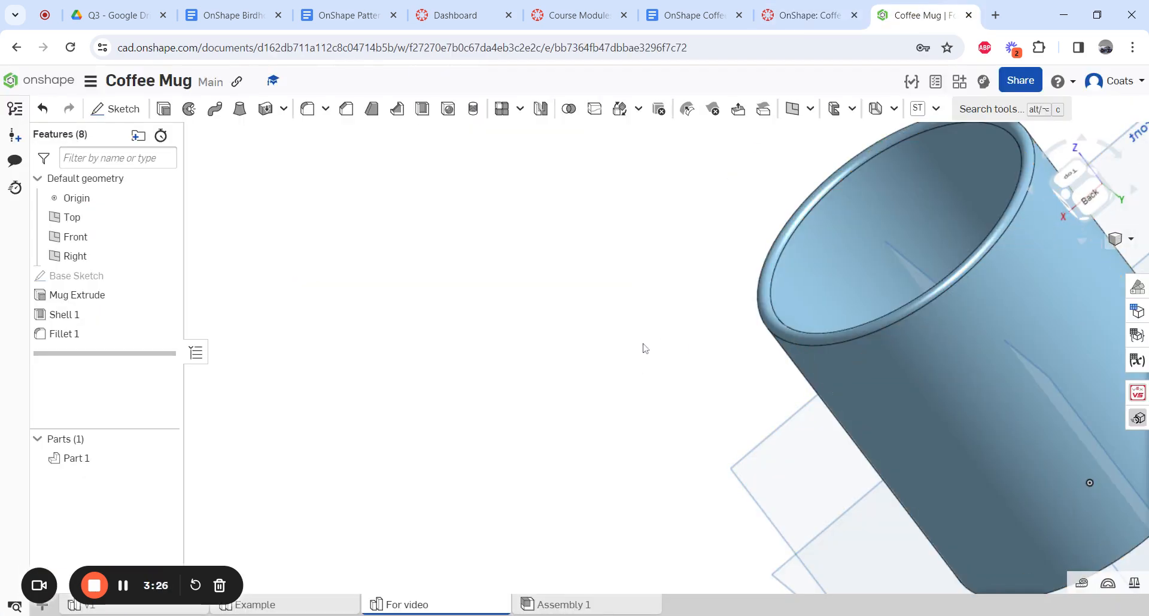
Create a plane offset 1.75 in from the Right plane on the handle side of the mug
left_click(1100, 171)
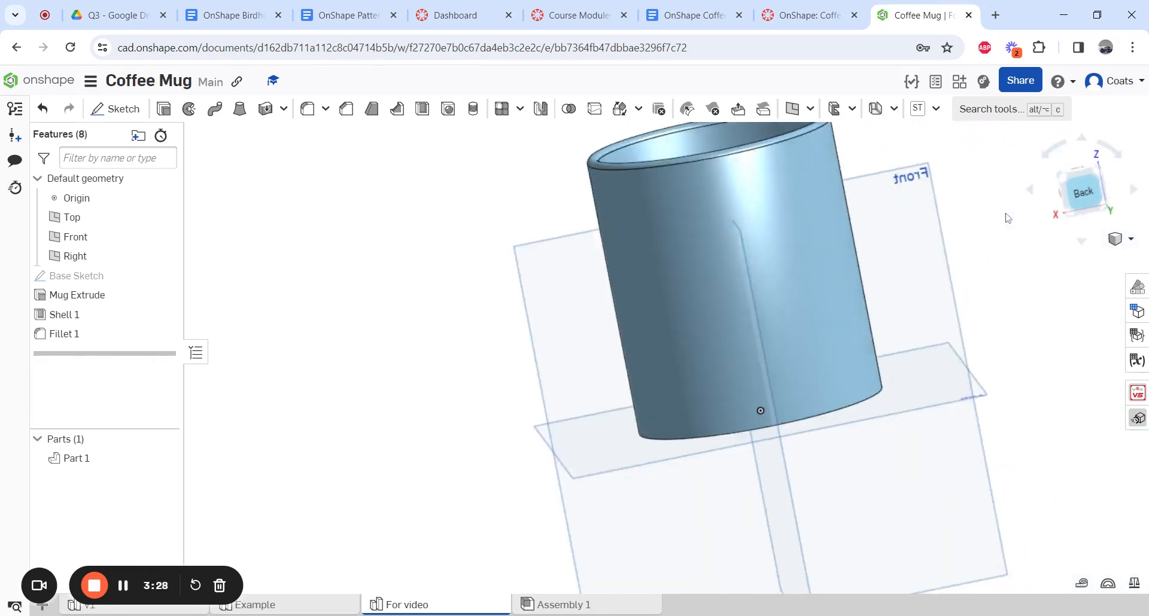
right_click_drag(938, 346, 890, 346)
right_click_drag(802, 344, 757, 345)
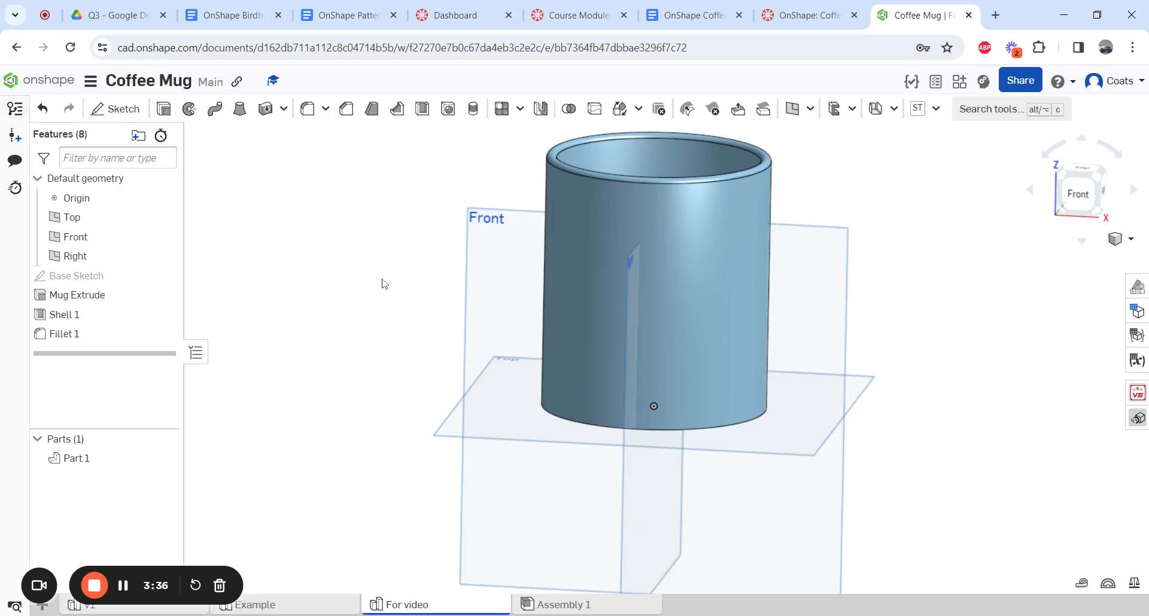
right_click(640, 536)
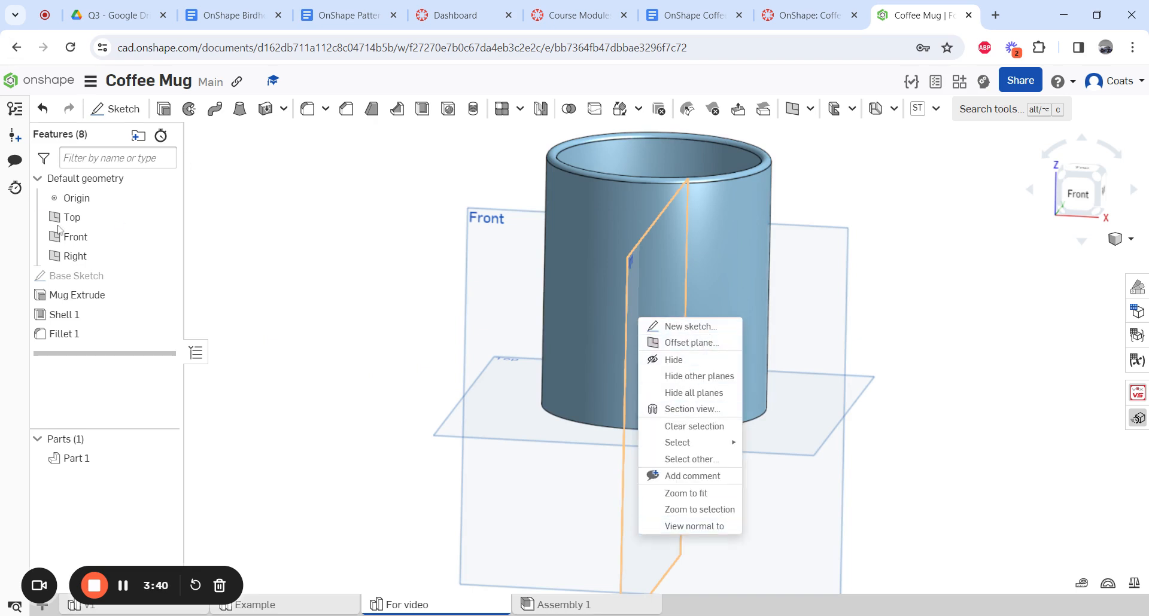
left_click(691, 343)
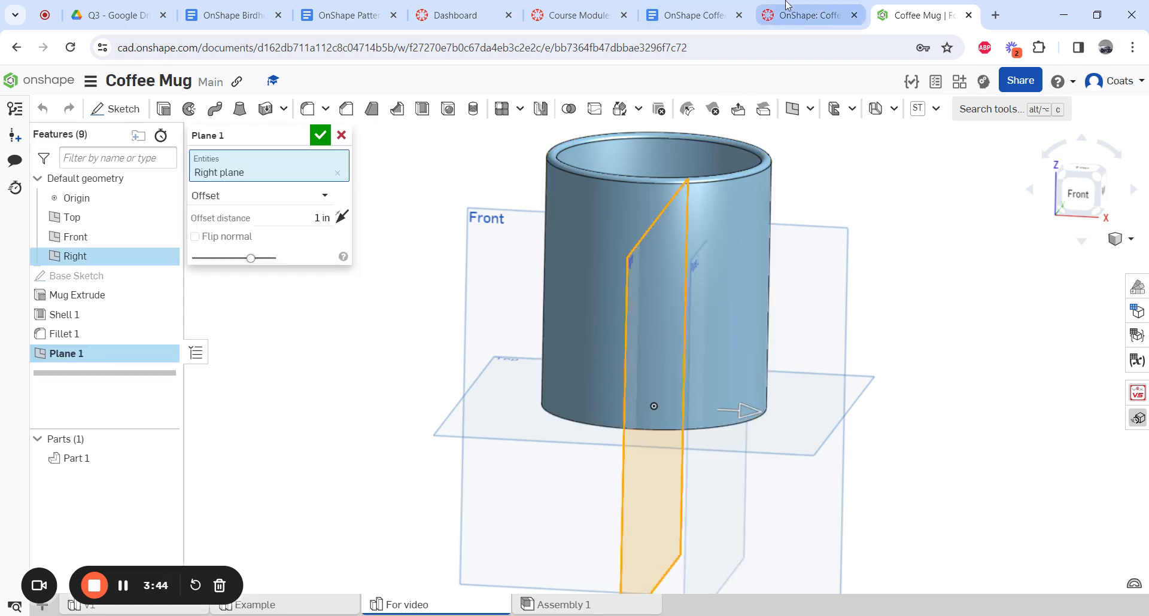
left_click(807, 15)
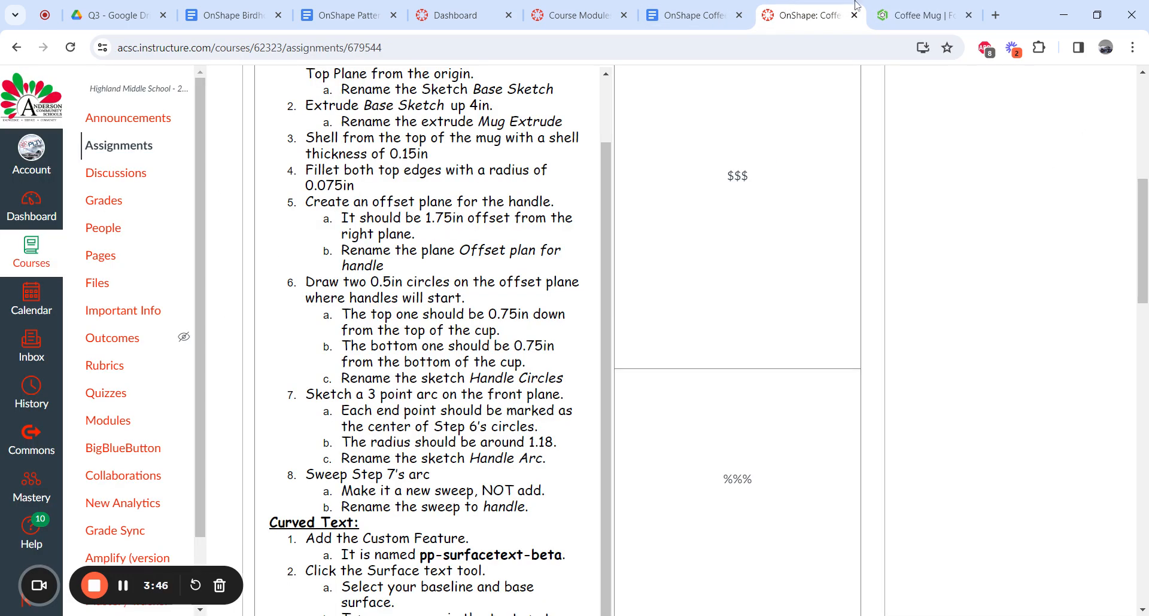
left_click(922, 15)
left_click(322, 218)
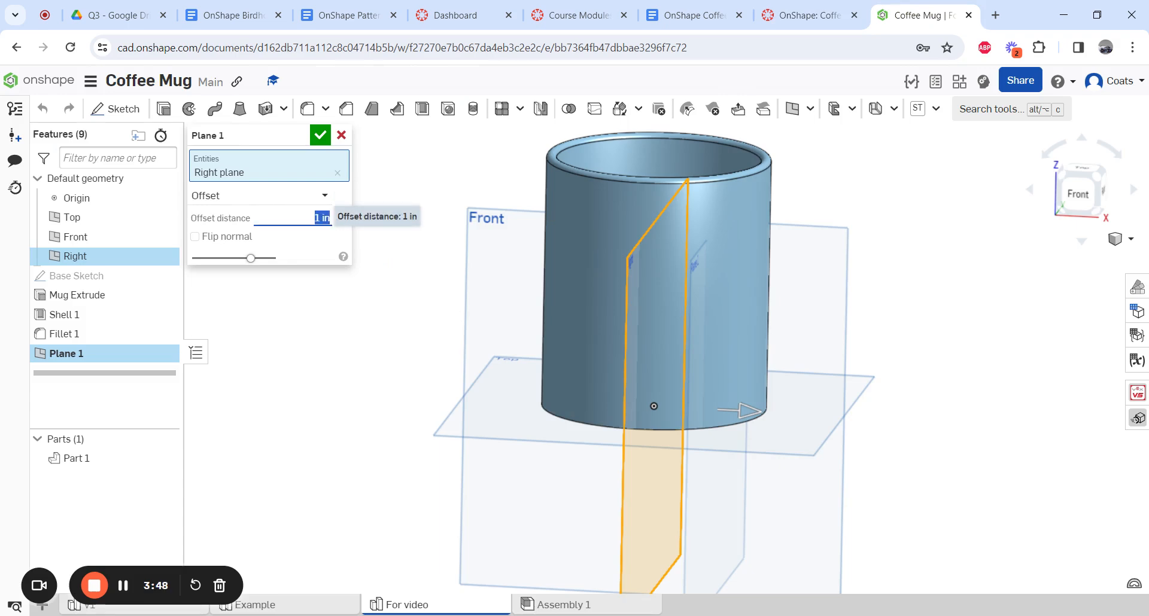
type("1.75")
key("Return")
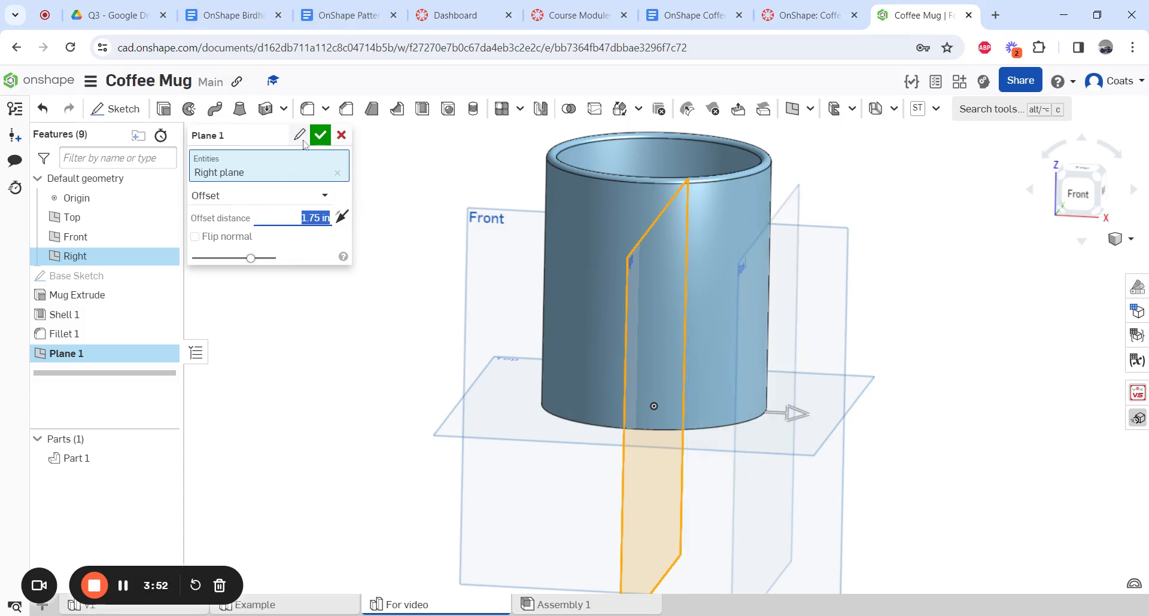
Rename the new plane as Offset Plane for Handle and accept it
left_click(300, 136)
type("Offset")
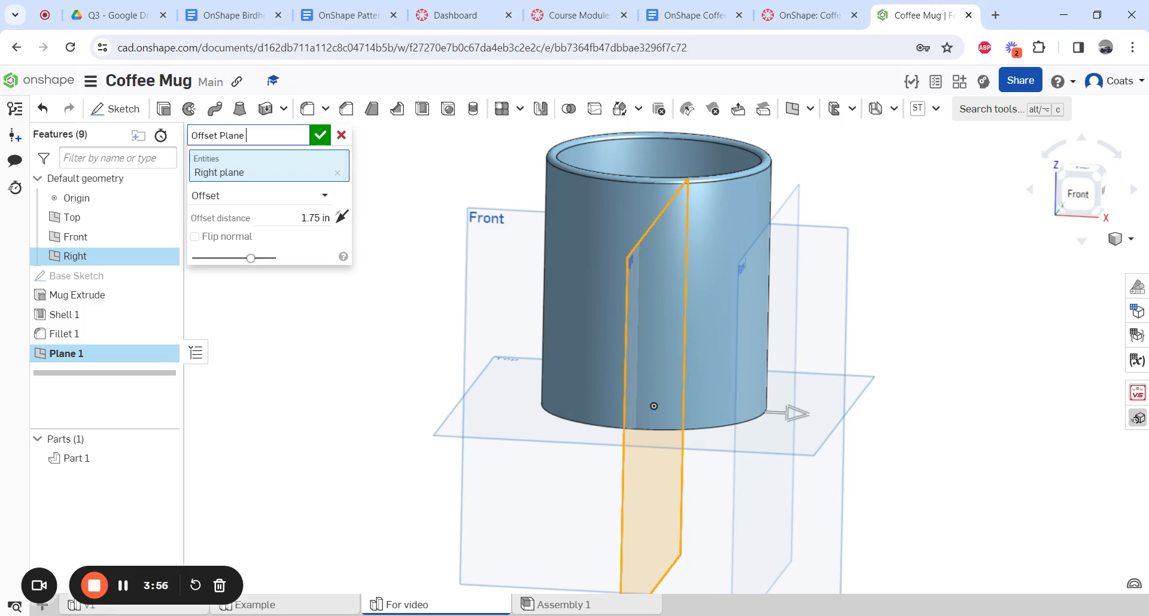
type(" Plane for Handle")
key("Return")
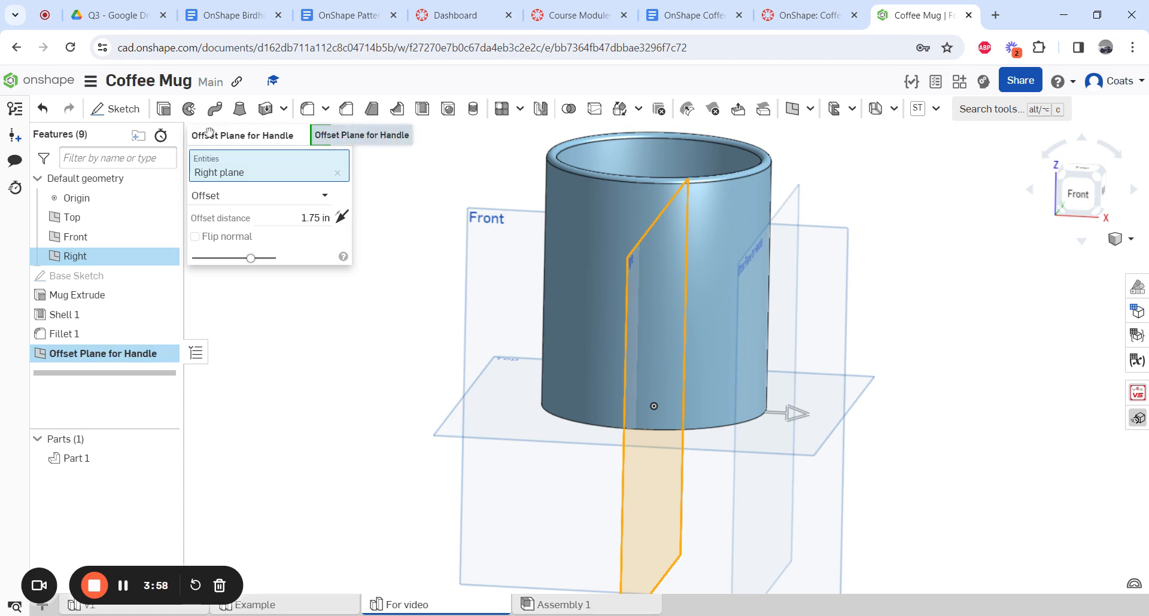
left_click(320, 134)
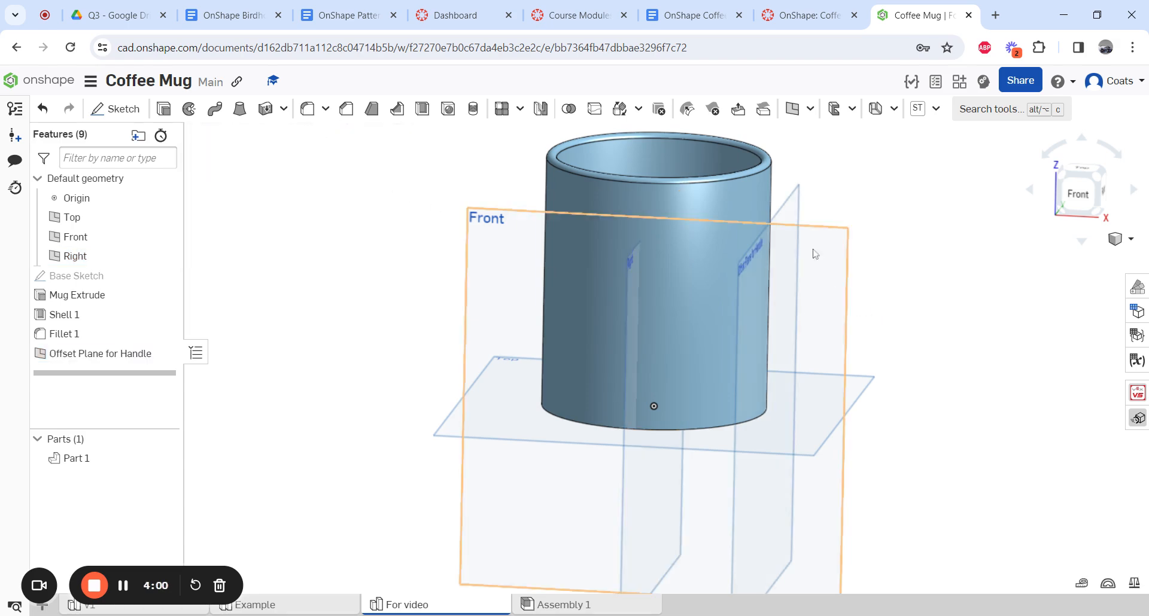
right_click_drag(888, 215, 894, 211)
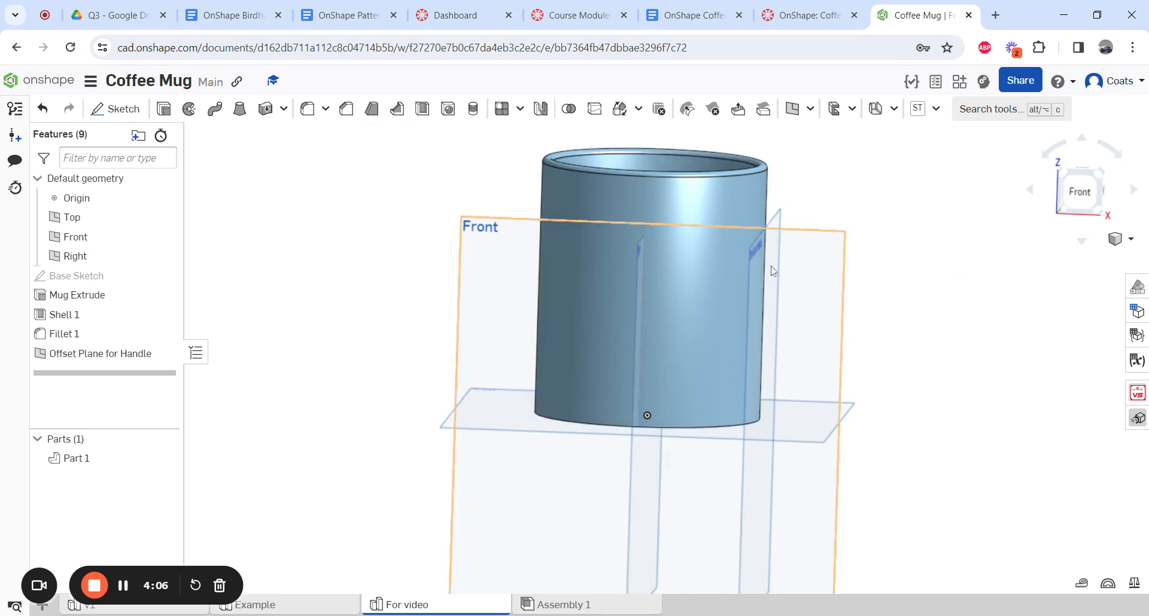
Read instruction 6 on the assignment page about drawing the handle circles on the offset plane and naming the sketch
left_click(801, 15)
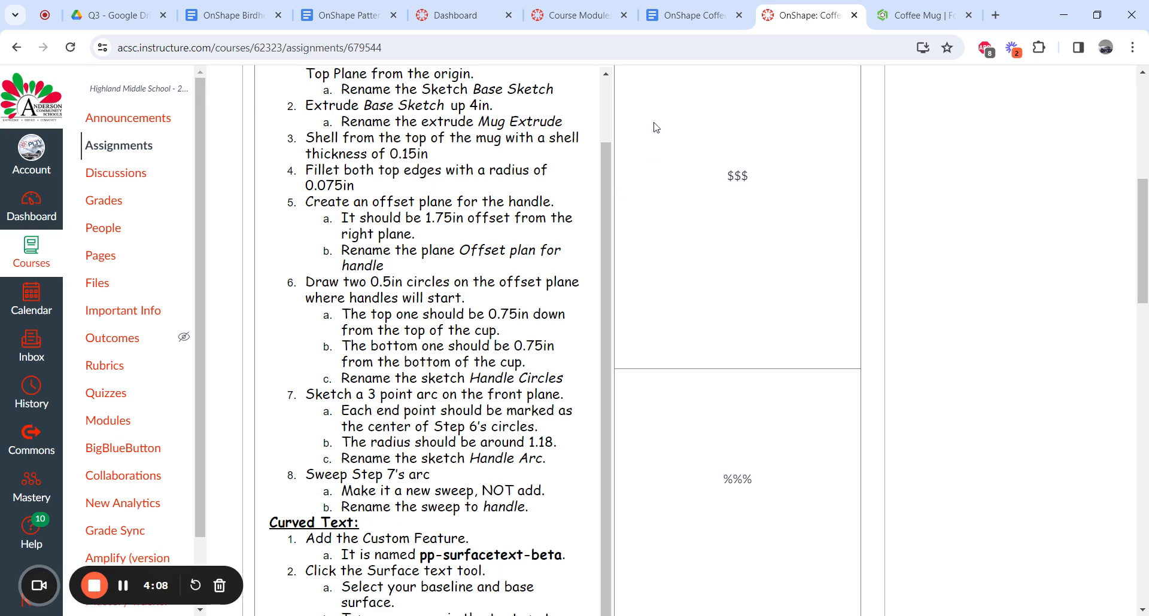
left_click_drag(316, 281, 409, 330)
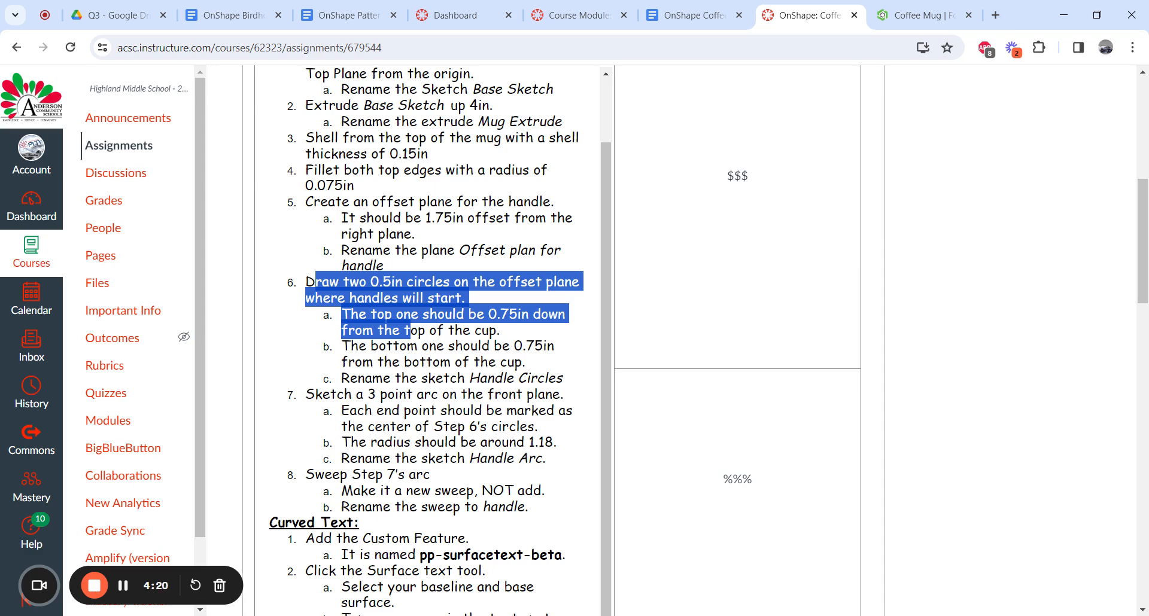
left_click(410, 330)
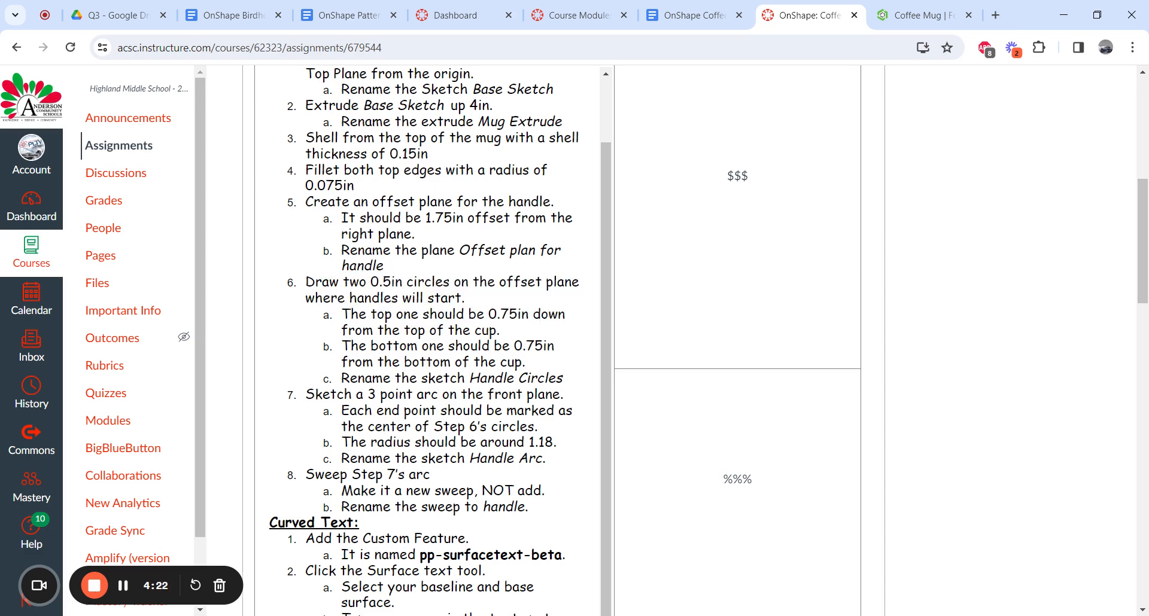
mouse_move(563, 378)
left_mouse_down()
mouse_move(431, 395)
mouse_move(417, 378)
left_mouse_up()
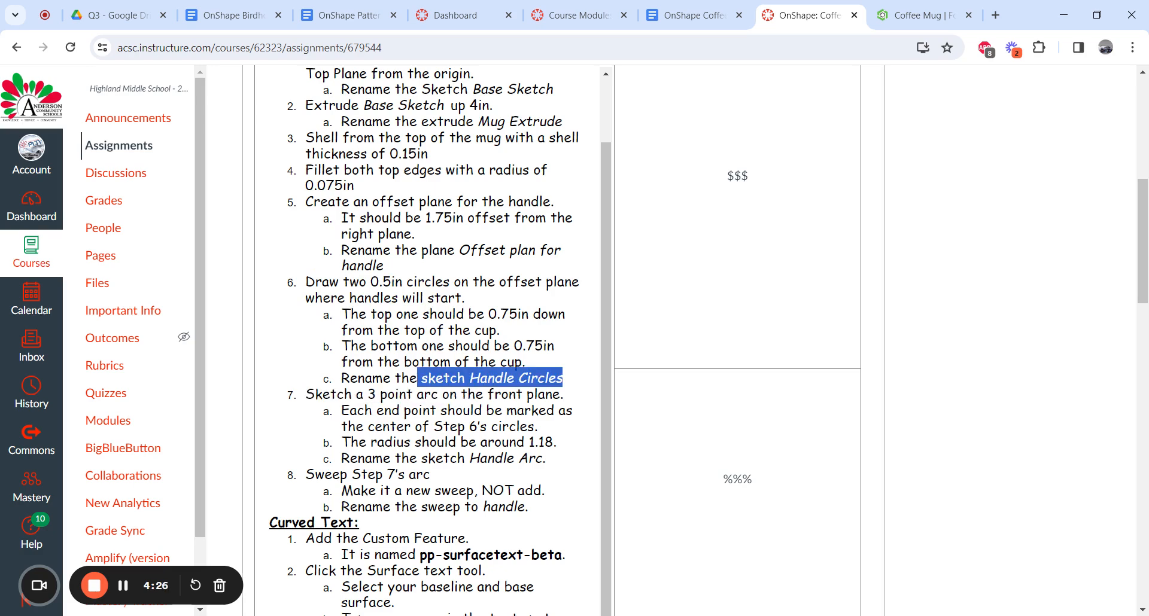
left_click(418, 378)
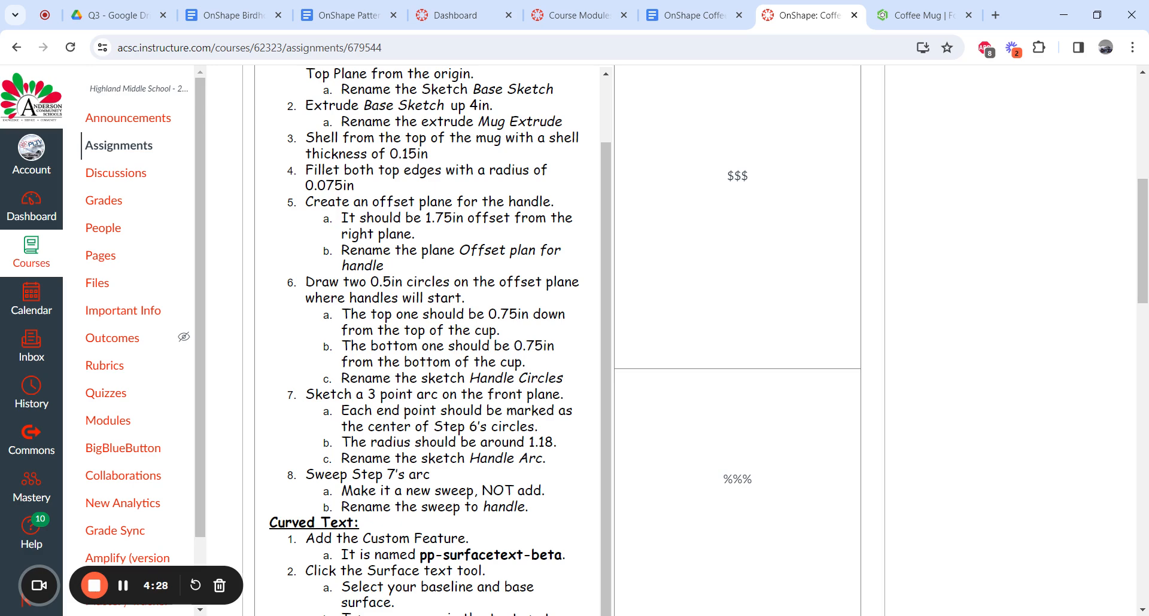
Switch back to the Onshape model and start a sketch on the Offset Plane for Handle, viewed from the right side
left_click(921, 15)
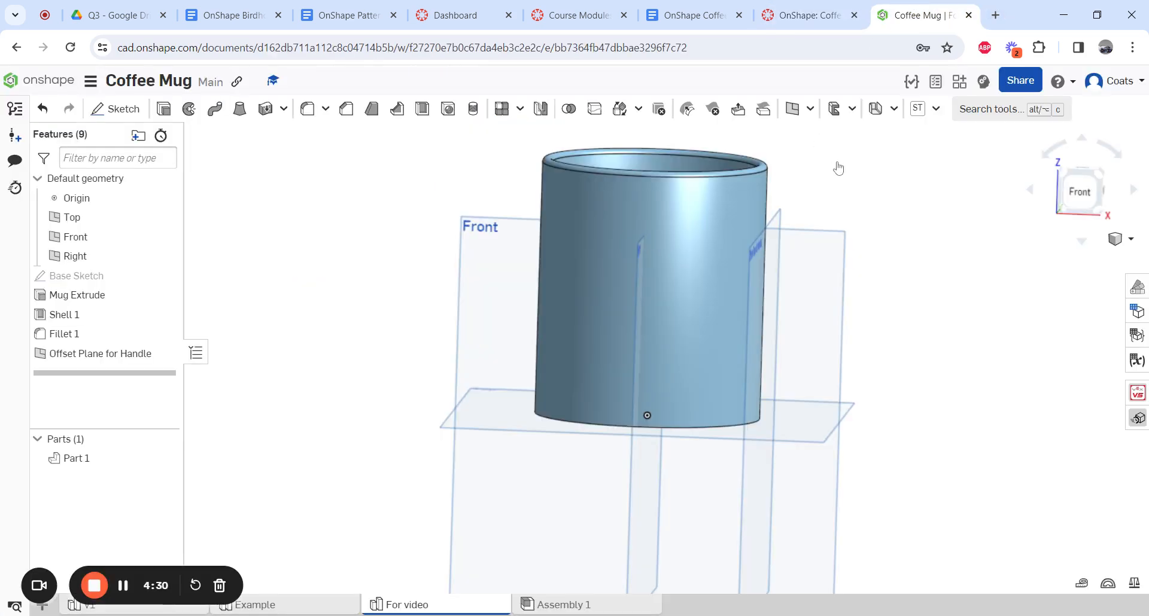
right_click_drag(896, 247, 856, 251)
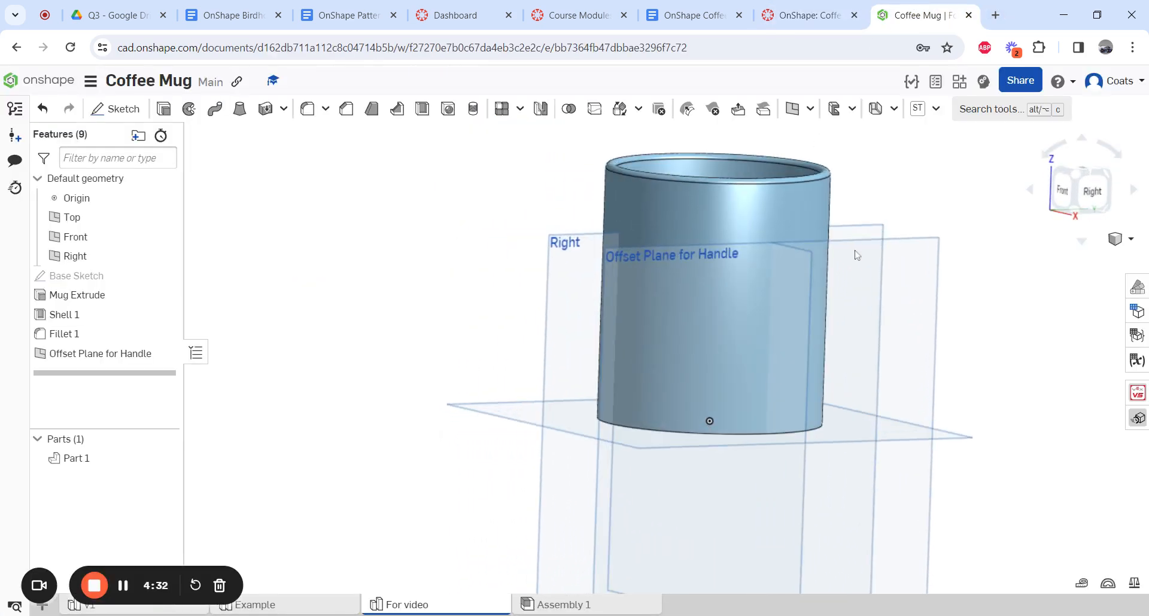
left_click(116, 108)
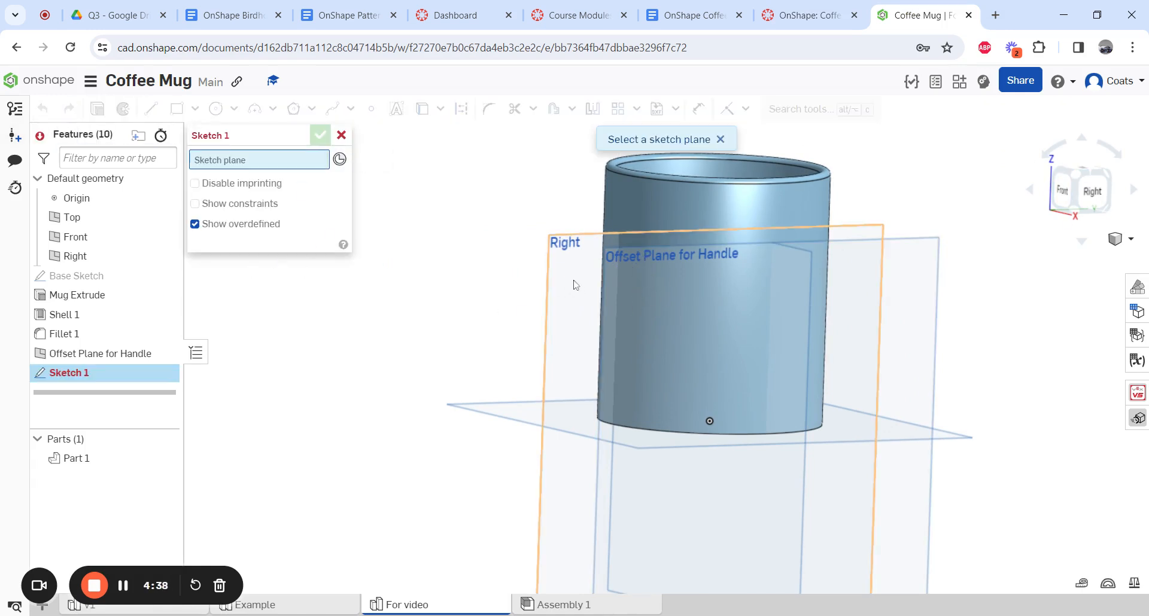
left_click(626, 276)
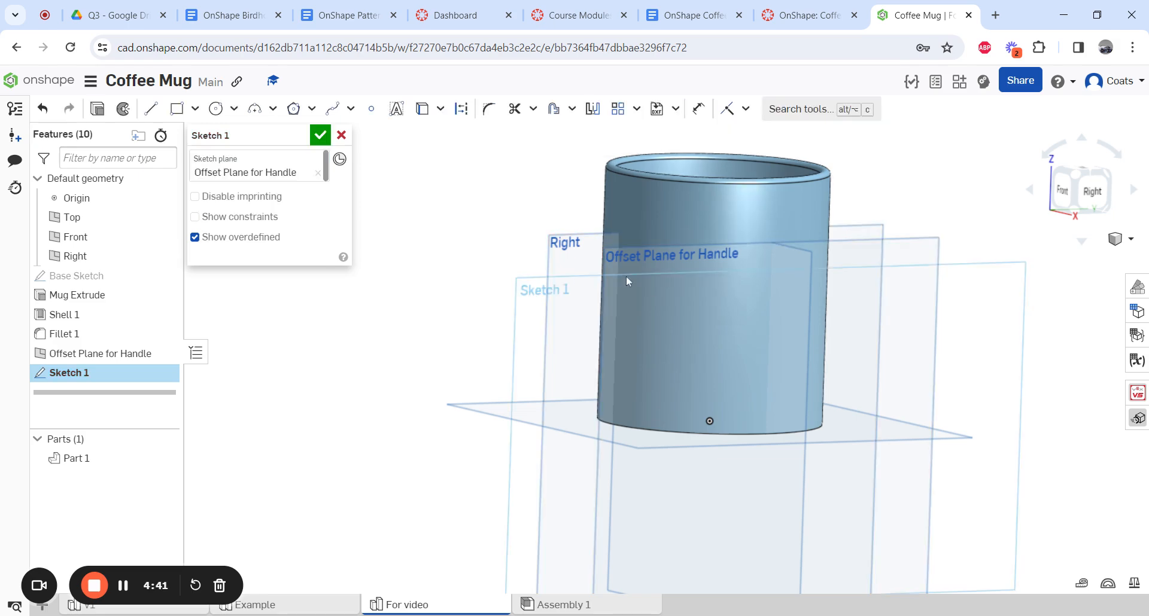
left_click(1096, 197)
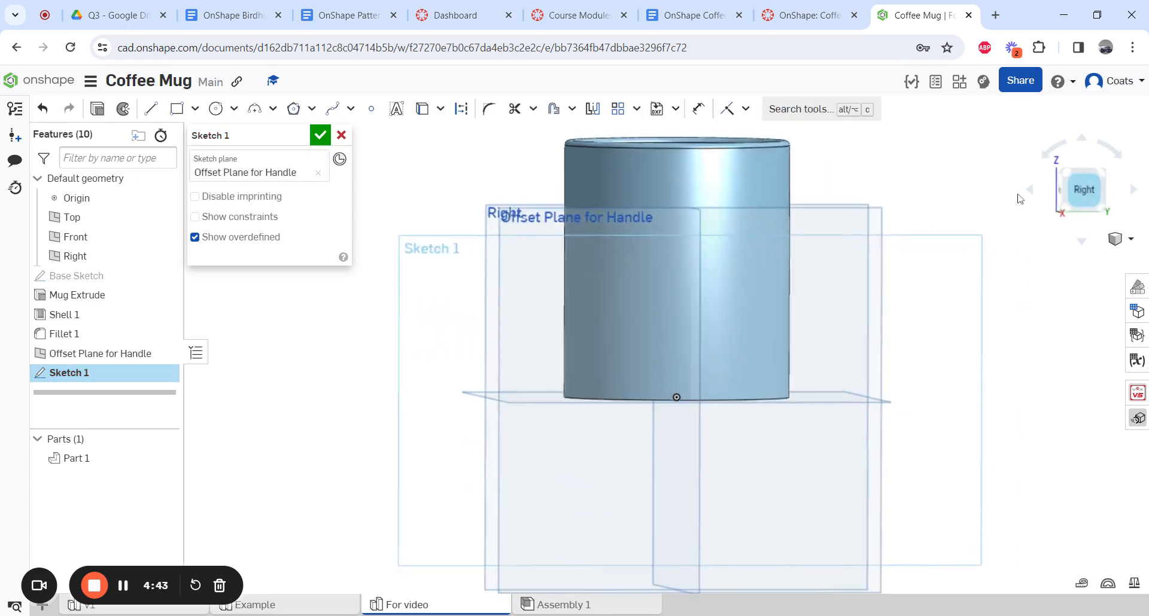
Draw a circle with a 0.5 in diameter near the mug's top, centered on the vertical line above the origin
left_click(216, 108)
left_click(668, 197)
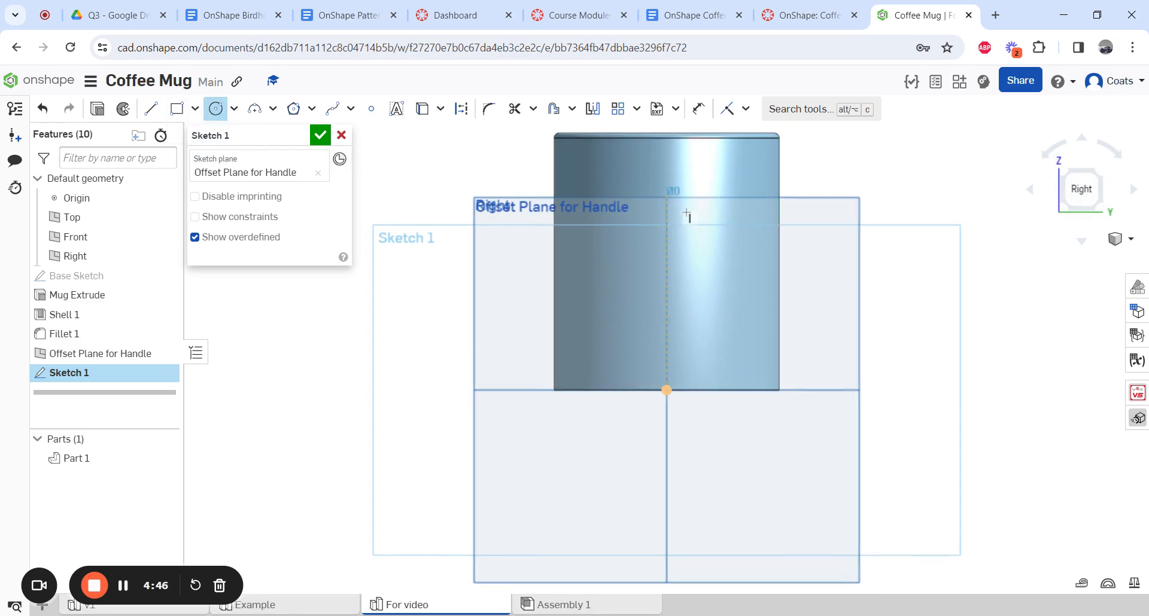
left_click(693, 192)
left_click(796, 5)
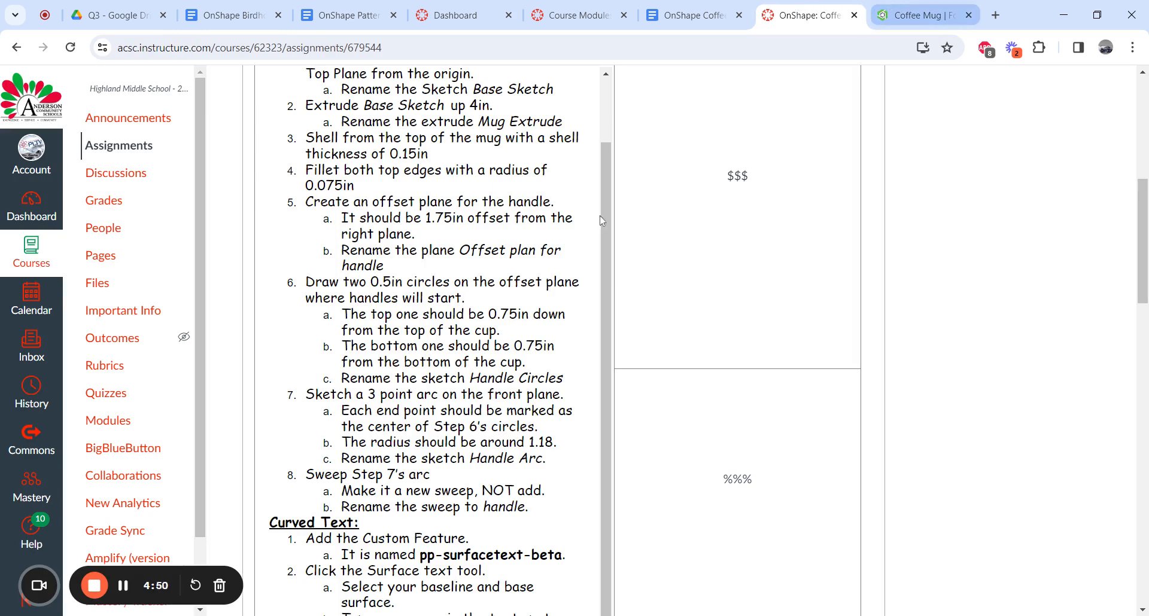
left_click(945, 14)
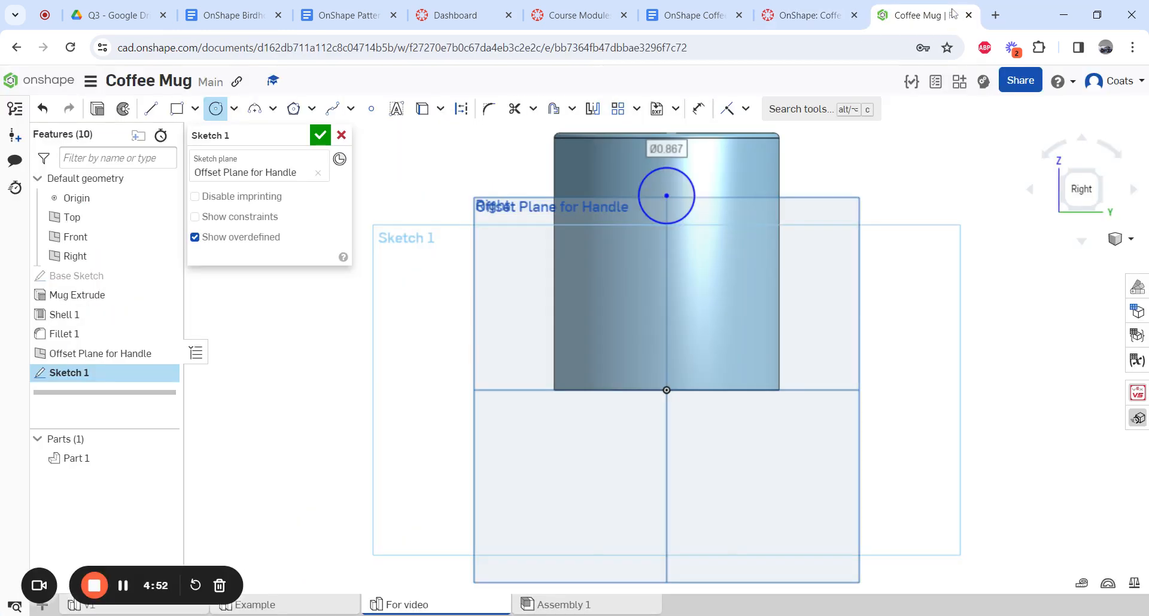
type(".")
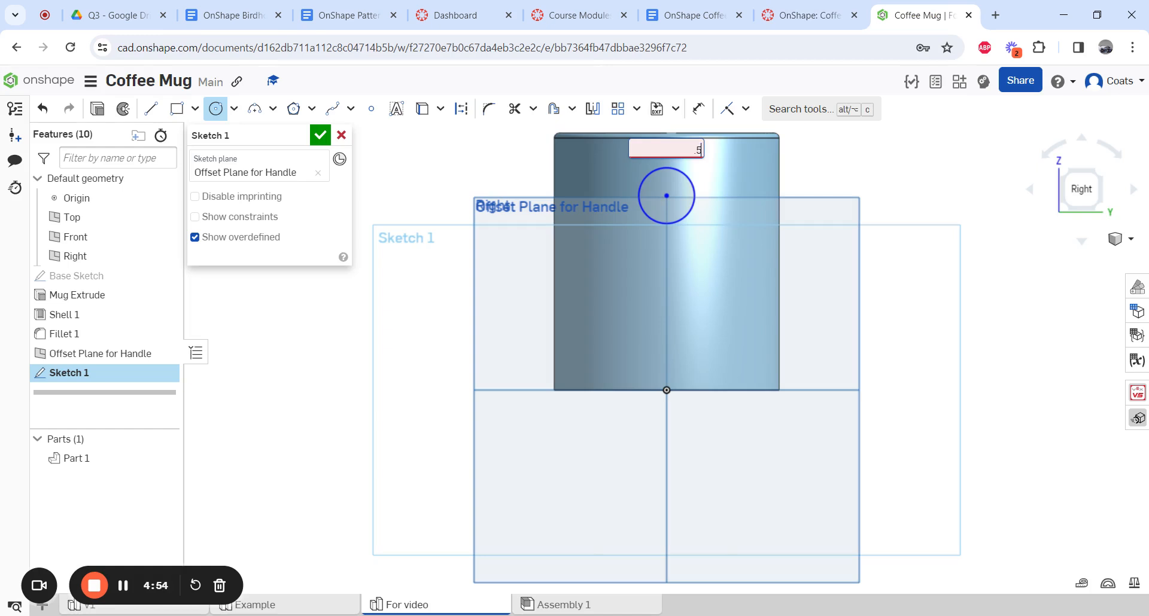
type("5")
key("Return")
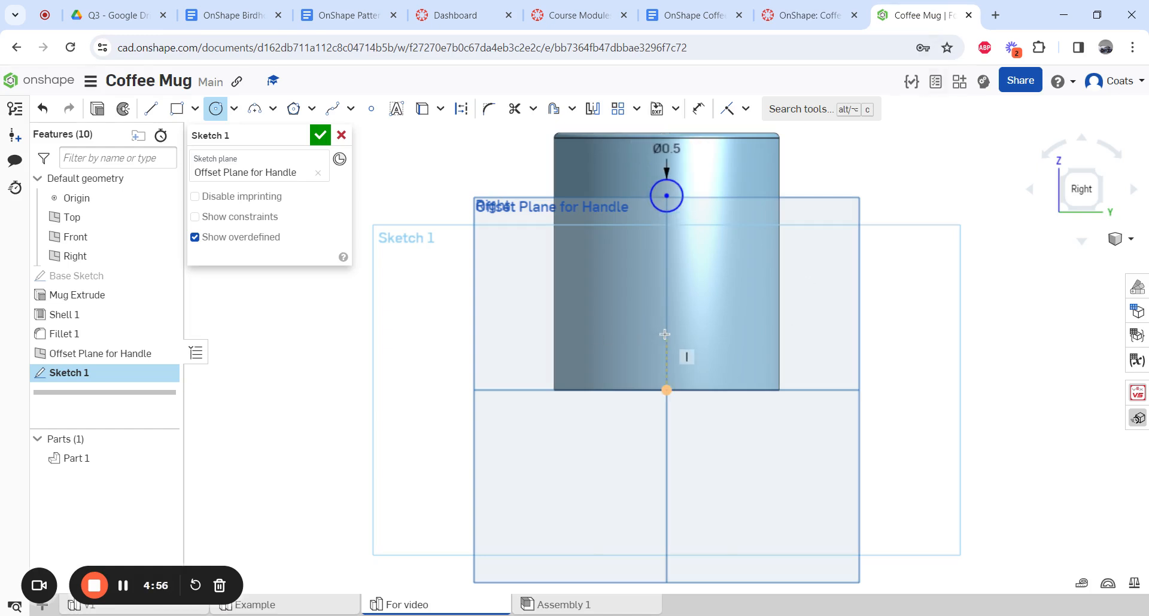
Draw a second circle with a 0.5 in diameter near the mug's bottom, vertically in line with the origin
left_click(665, 325)
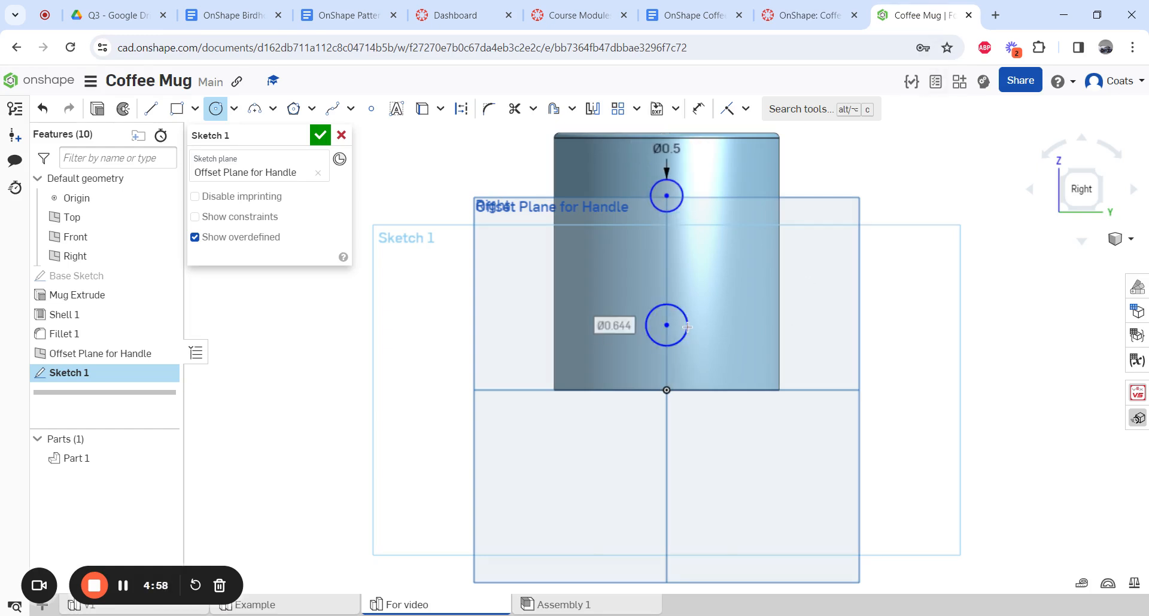
type(".5")
key("Return")
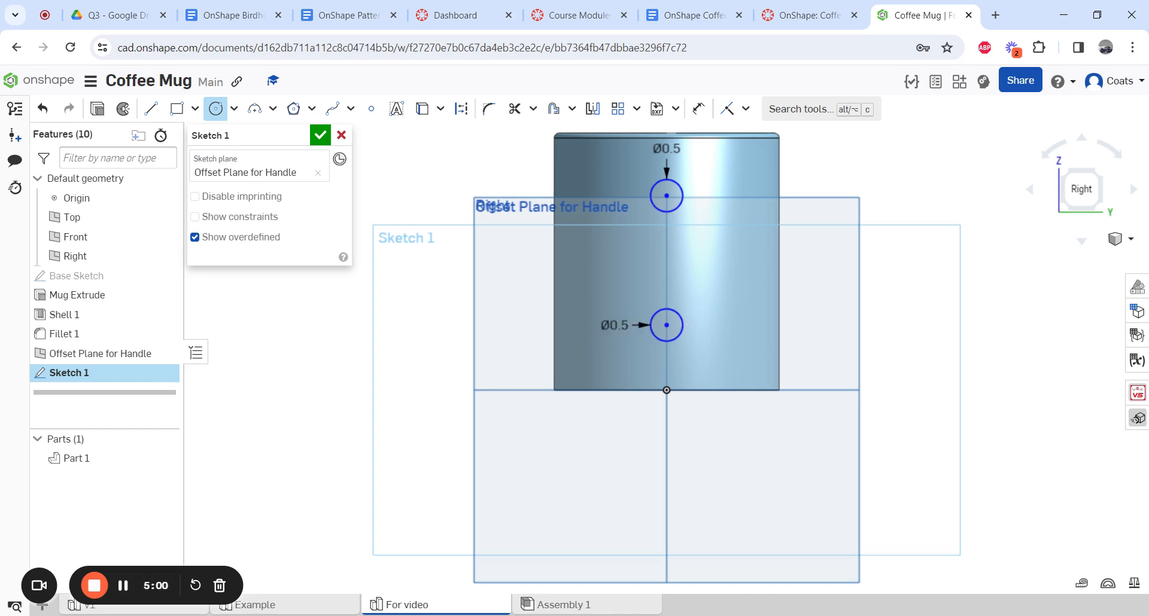
Dimension the upper circle's center 0.75 in below the mug's top edge
left_click(699, 110)
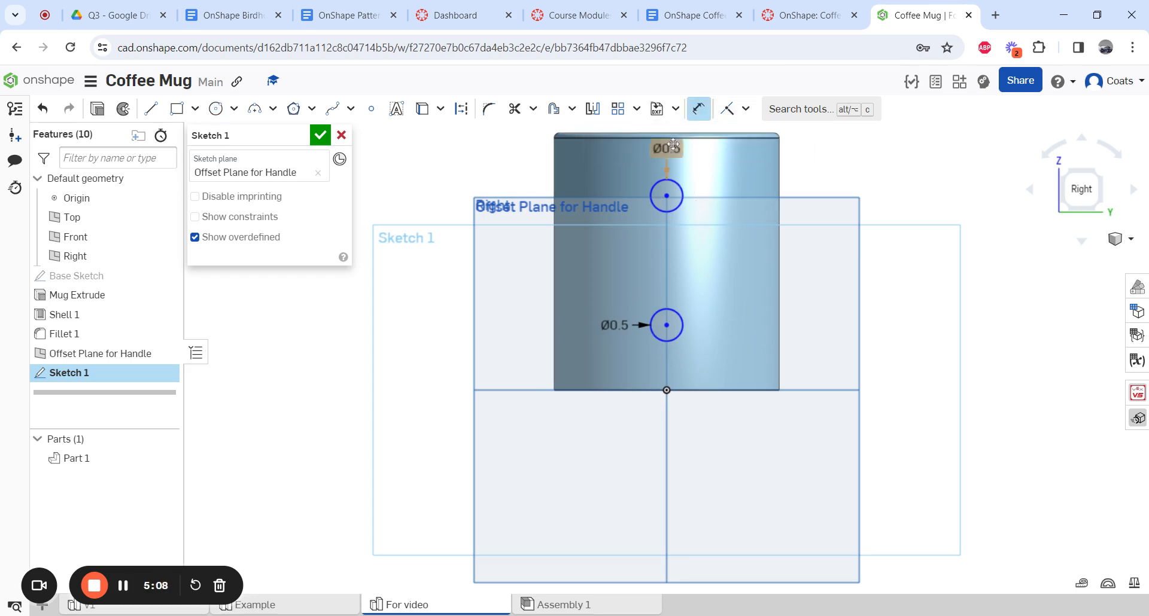
left_click(694, 137)
left_click(666, 195)
left_click(852, 170)
type("0.897")
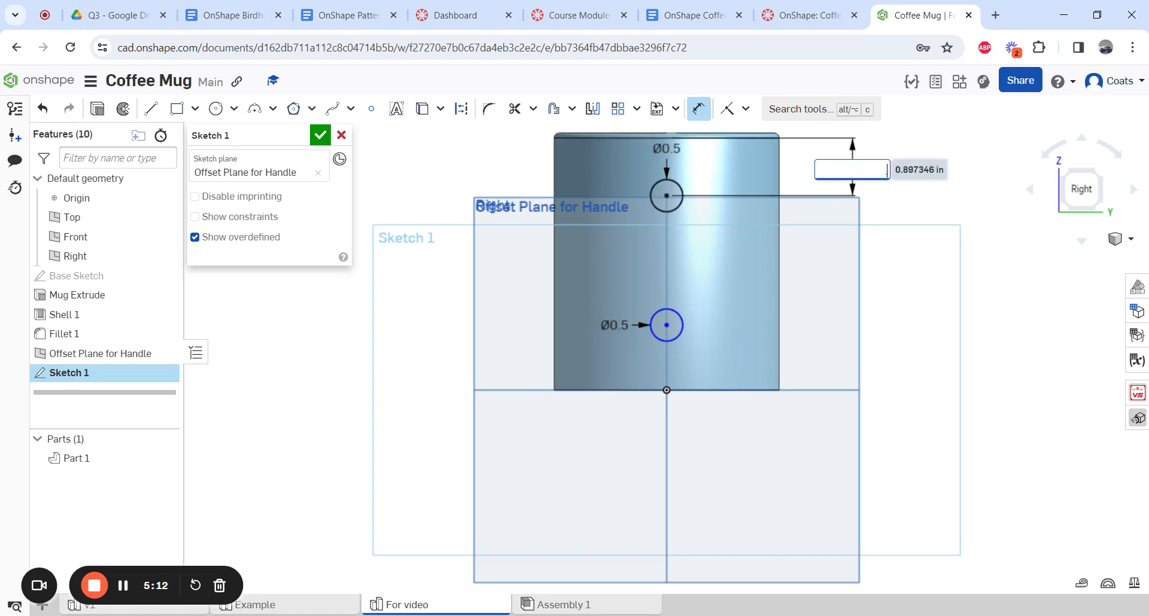
key("Return")
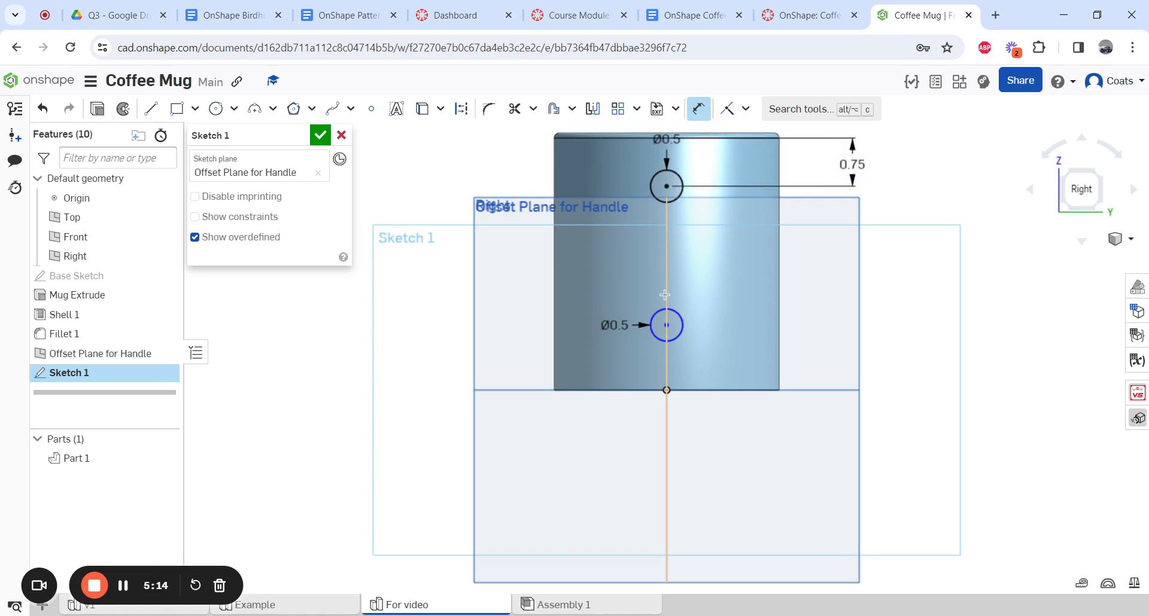
Dimension the lower circle's center 0.75 in above the mug's bottom edge
left_click(668, 326)
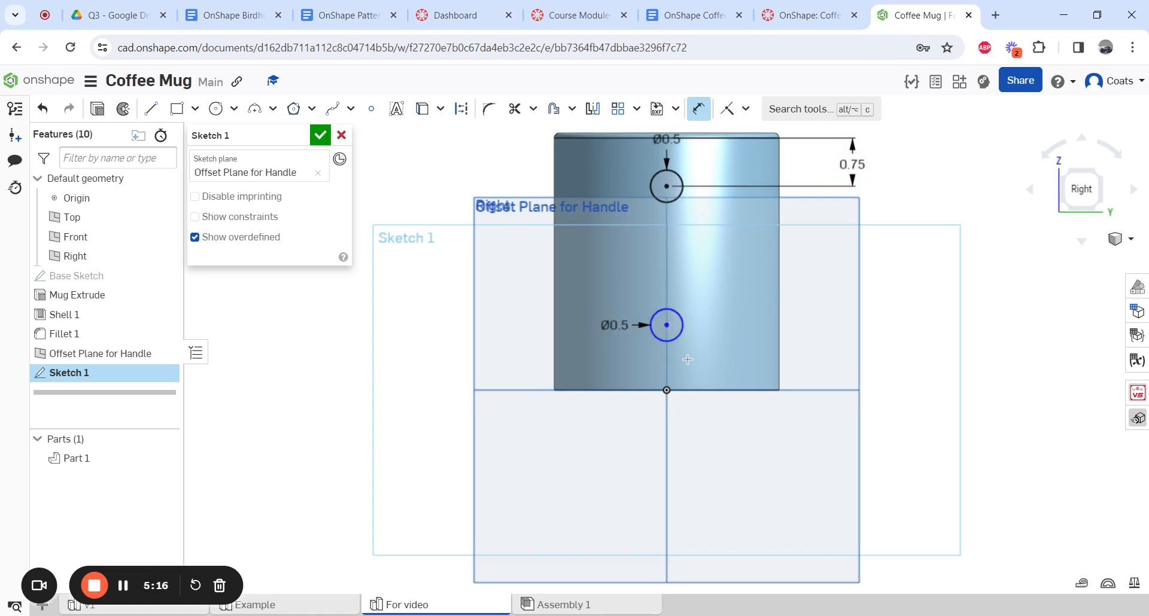
left_click(693, 389)
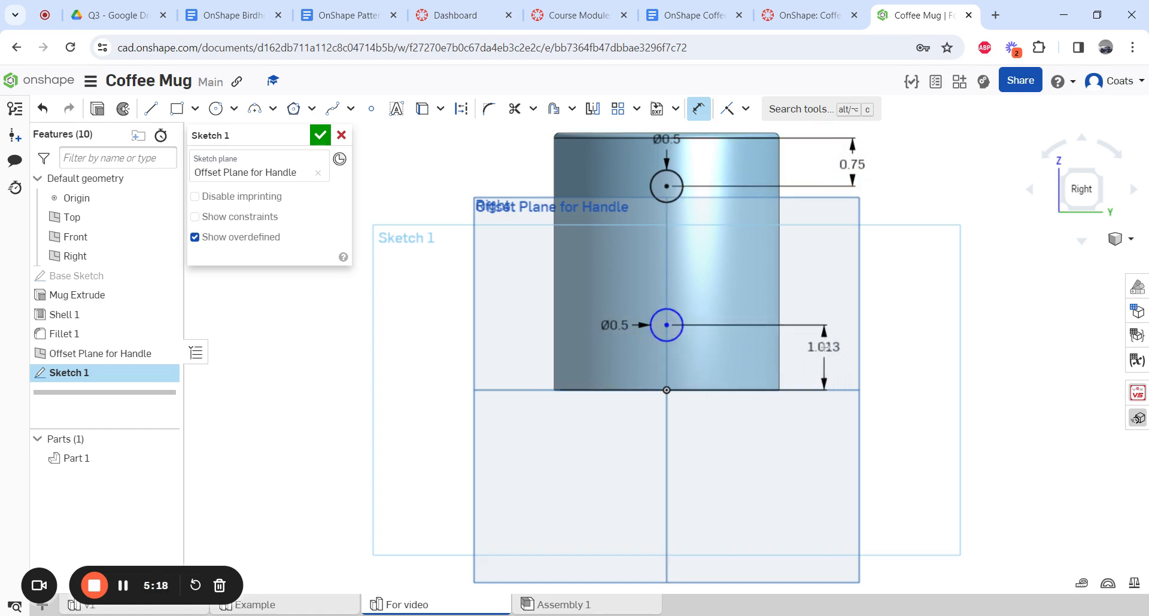
left_click(824, 348)
type(".75")
key("Return")
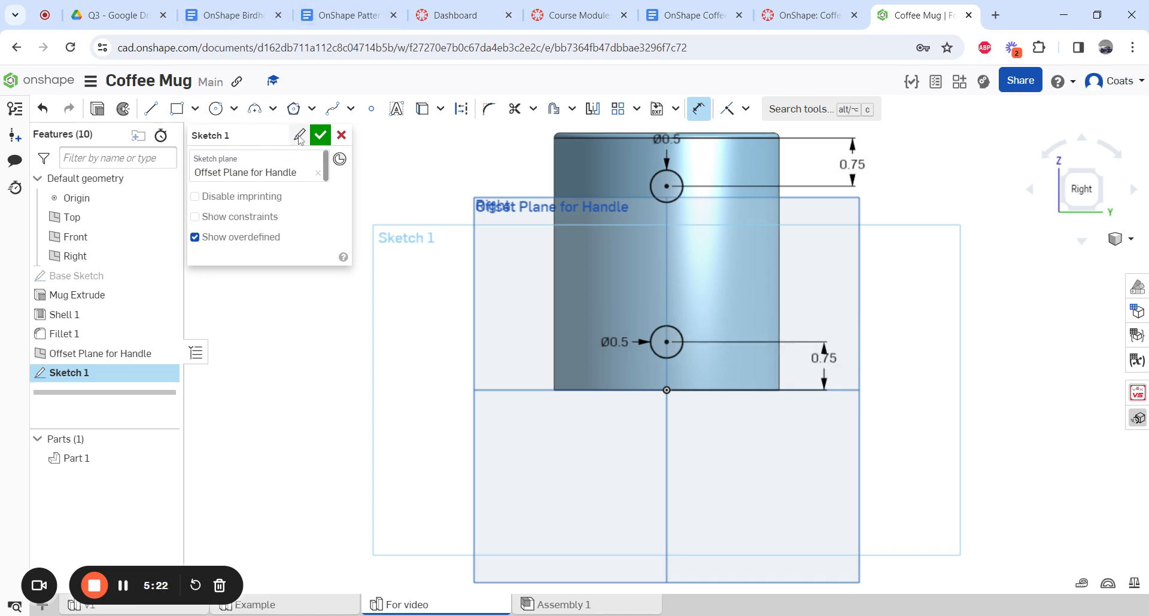
Rename the sketch as Handle Circles
left_click(299, 137)
type("C")
key("BackSpace")
key("BackSpace")
key("BackSpace")
key("BackSpace")
key("BackSpace")
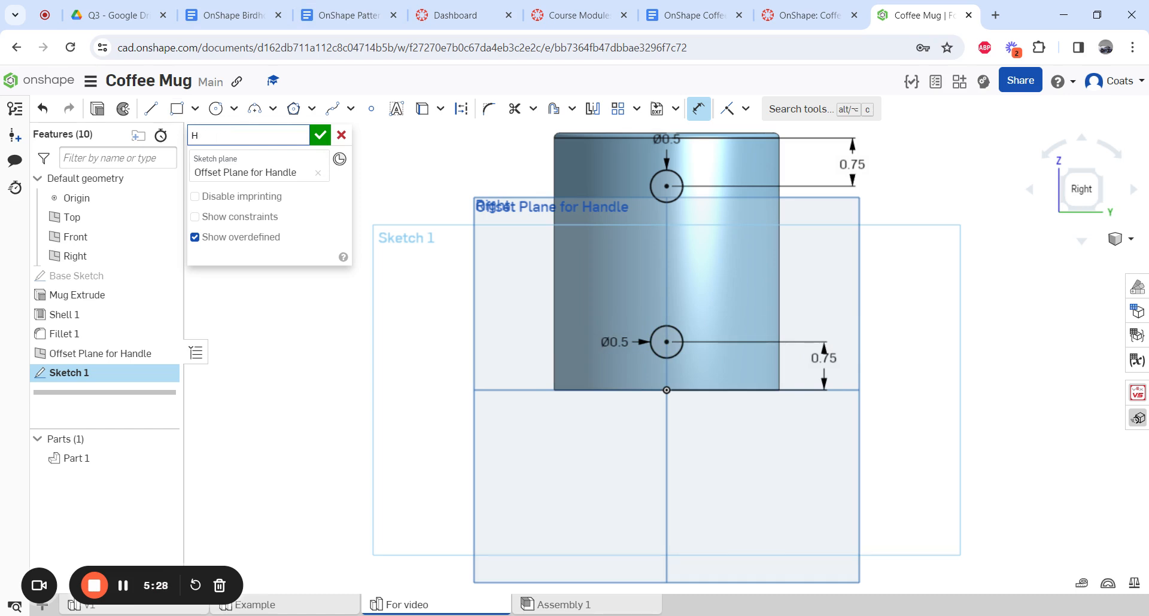
type("Handle S")
key("BackSpace")
type("Cir")
key("Return")
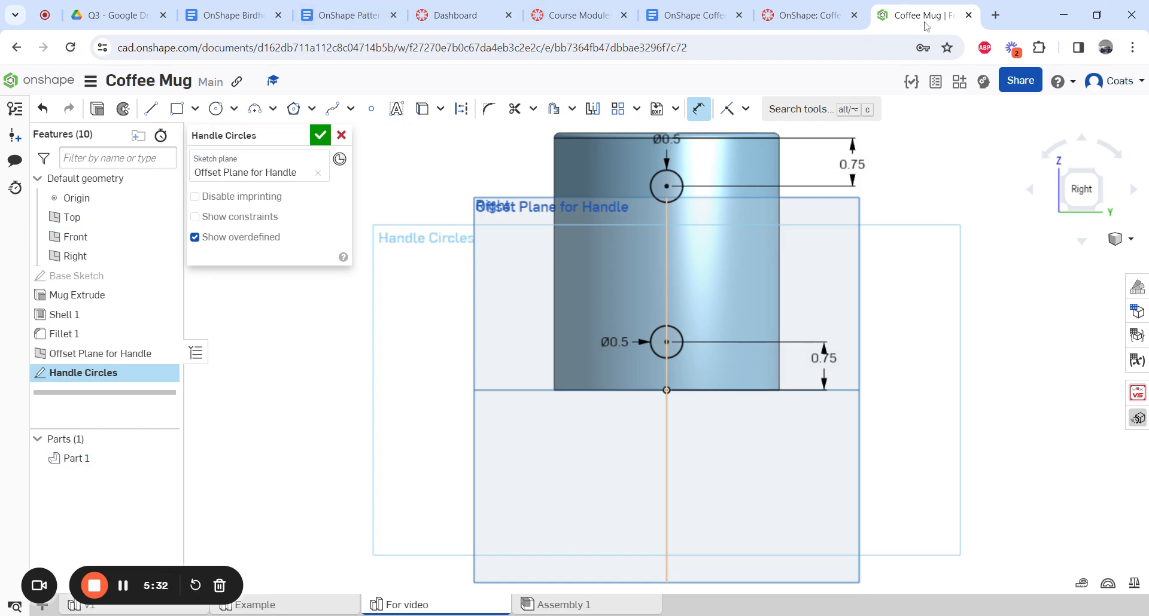
Check the handle instructions on the assignment page, and return to the Onshape model to accept the Handle Circles sketch
left_click(807, 15)
mouse_move(358, 314)
left_mouse_down()
mouse_move(389, 346)
mouse_move(497, 362)
mouse_move(525, 379)
left_mouse_up()
left_click_drag(374, 410, 465, 427)
scroll(465, 426, "down", 3)
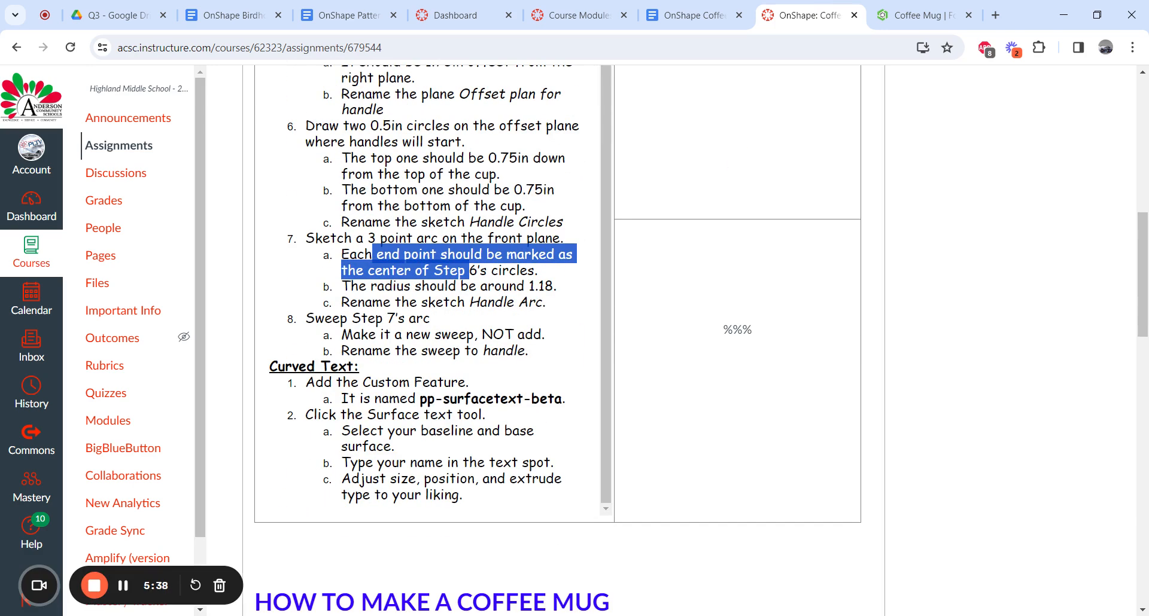
left_click(909, 15)
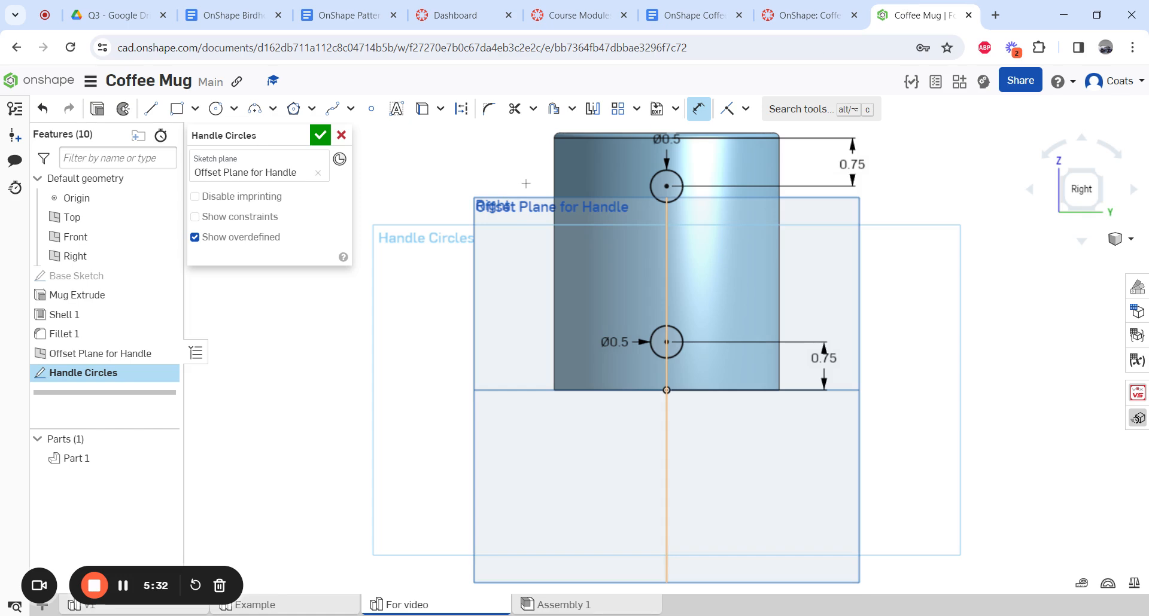
left_click(317, 138)
Read instruction 7 on the assignment page about the handle arc's plane, end points, radius and sketch name
left_click(805, 15)
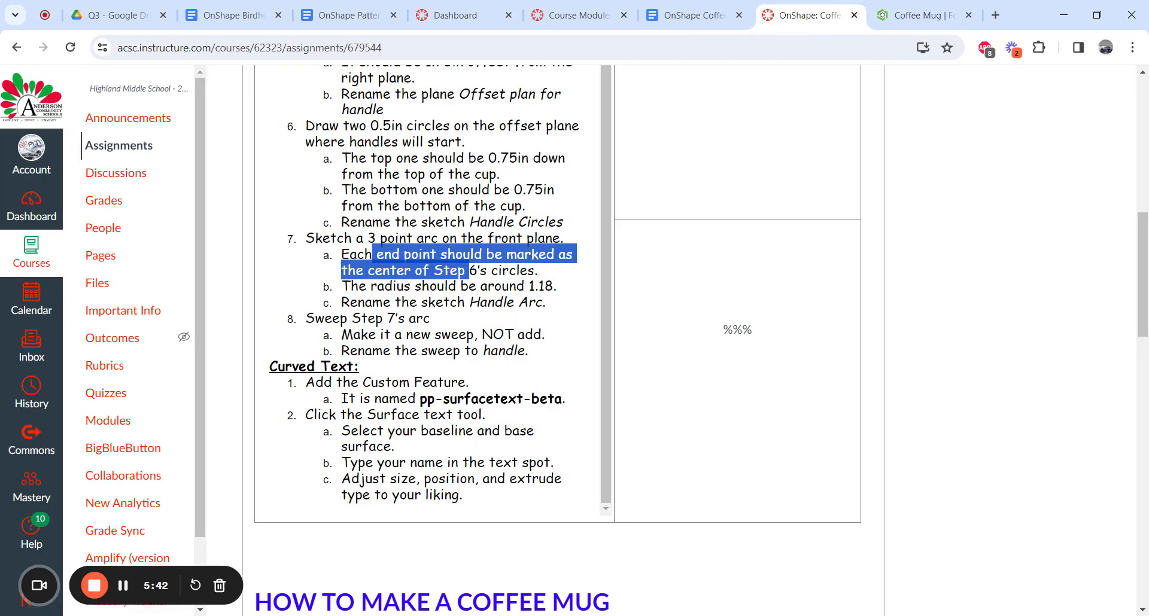
left_click(406, 263)
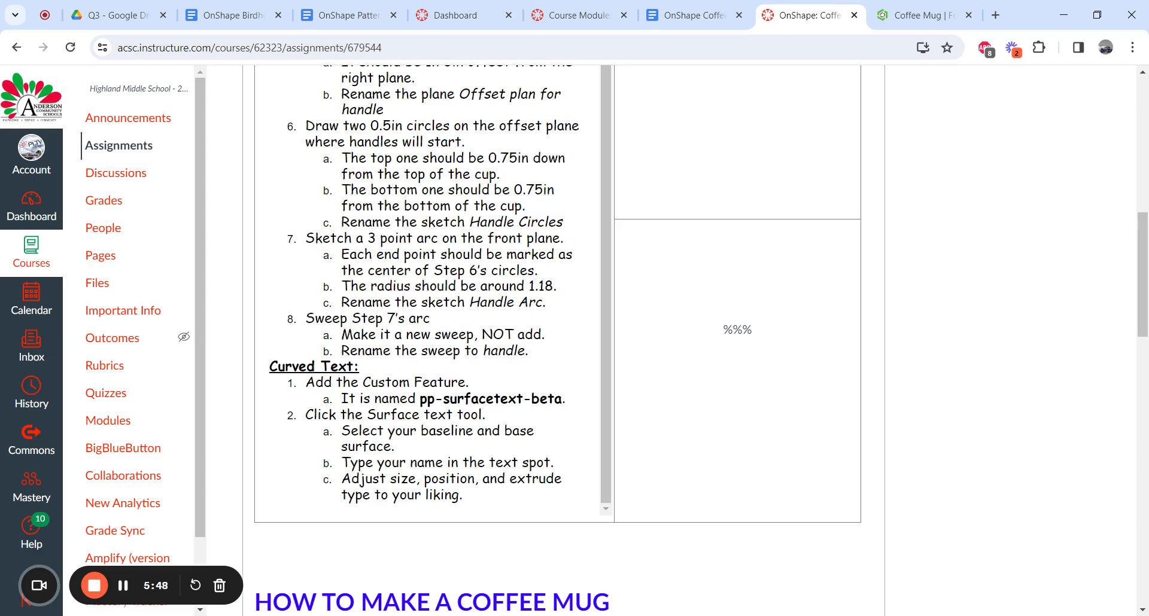
left_click_drag(499, 269, 395, 269)
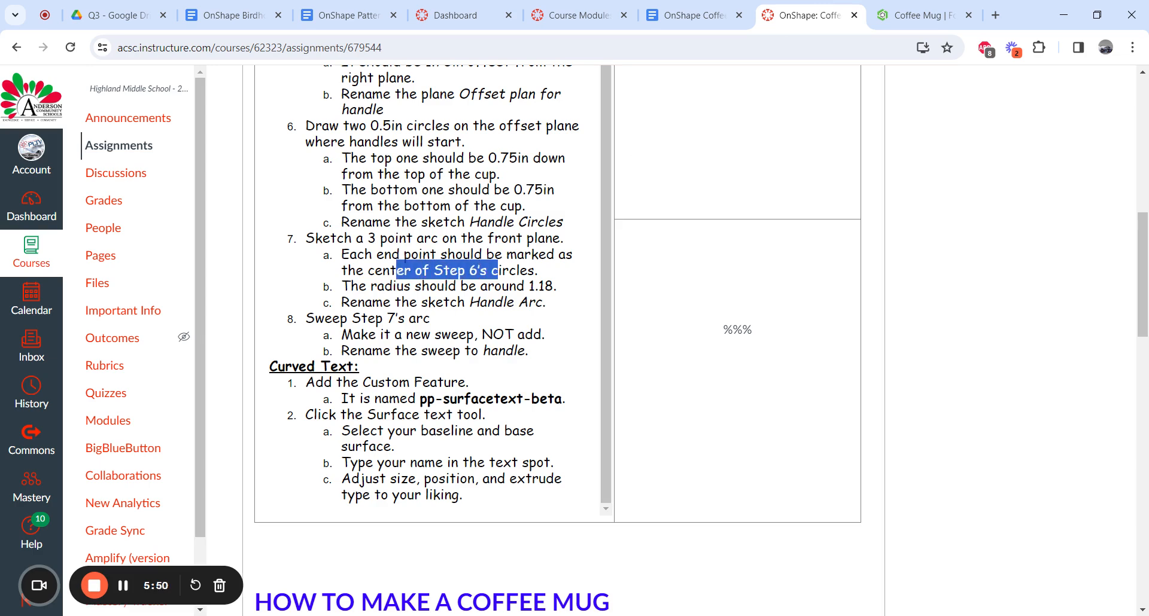
left_click(395, 270)
mouse_move(576, 290)
left_mouse_down()
mouse_move(445, 286)
mouse_move(481, 302)
mouse_move(557, 304)
left_mouse_up()
left_click(556, 304)
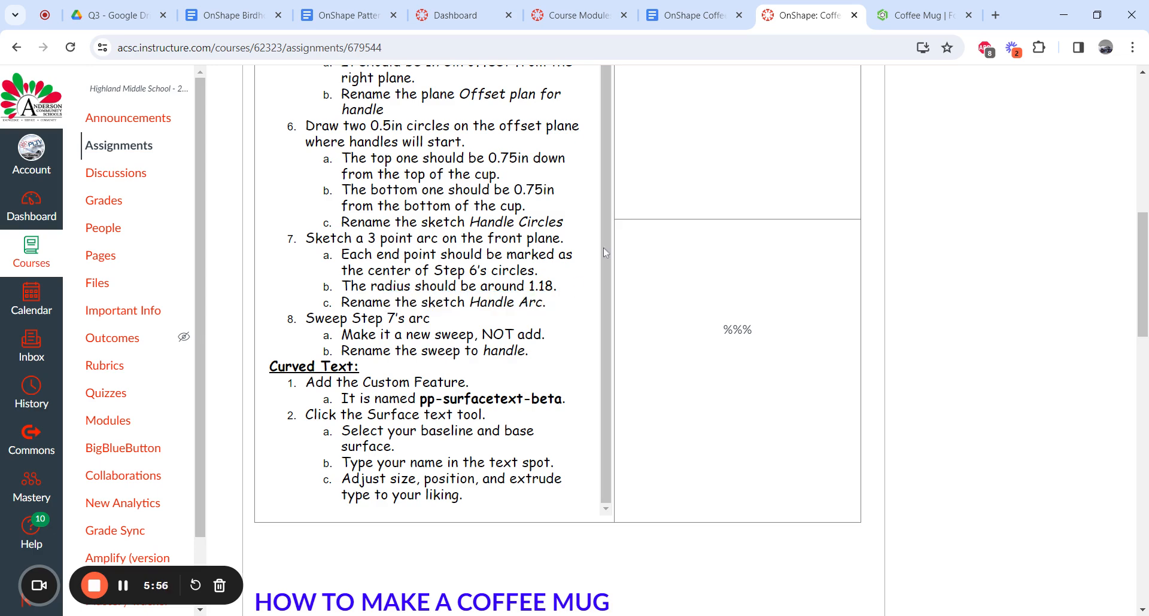
Return to the Onshape model and start a new sketch on the Front plane
left_click(921, 15)
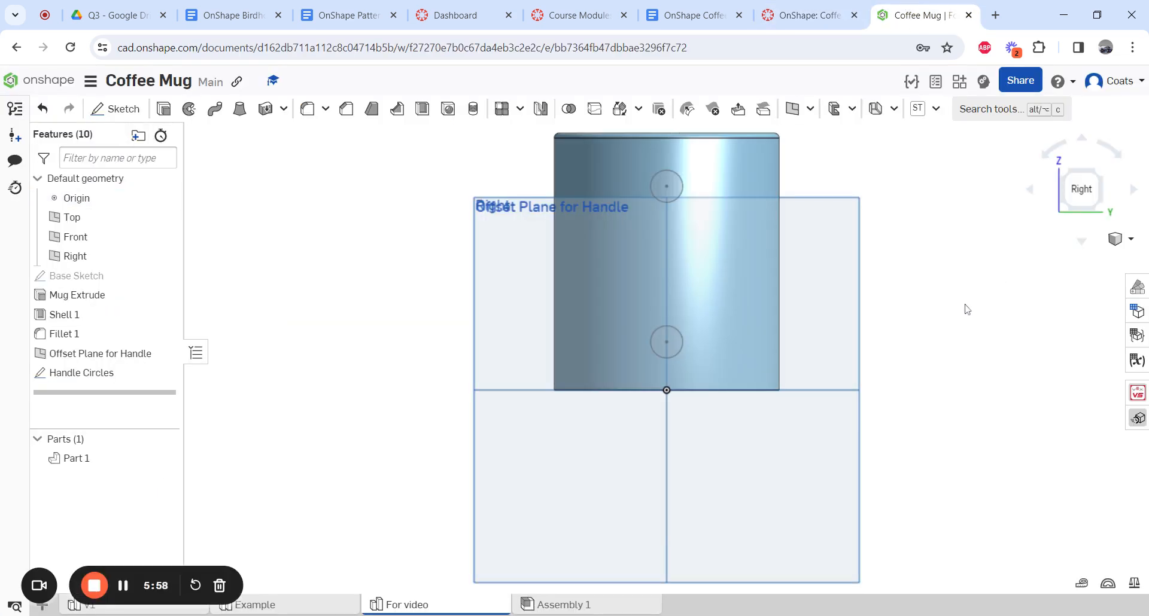
left_click(115, 108)
mouse_move(410, 296)
right_mouse_down()
mouse_move(473, 325)
mouse_move(506, 291)
mouse_move(529, 301)
mouse_move(519, 312)
right_mouse_up()
left_click(440, 184)
Draw a 3 point arc from the upper handle circle's center to the lower one, bulging outward with a radius of about 1.31 in
right_click_drag(907, 230, 841, 231)
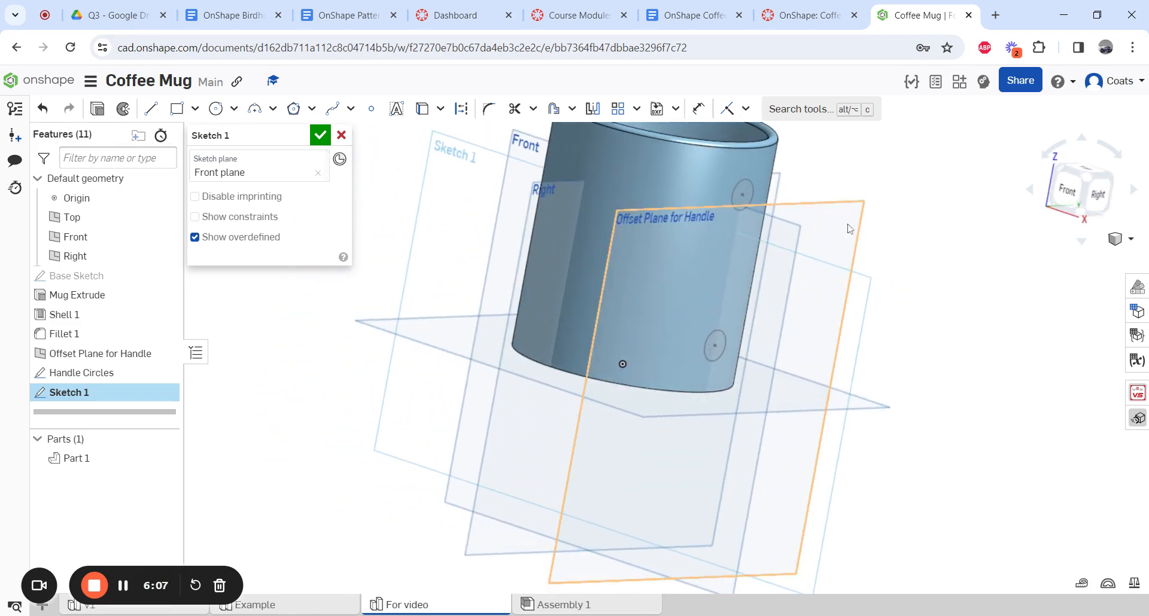
left_click(252, 110)
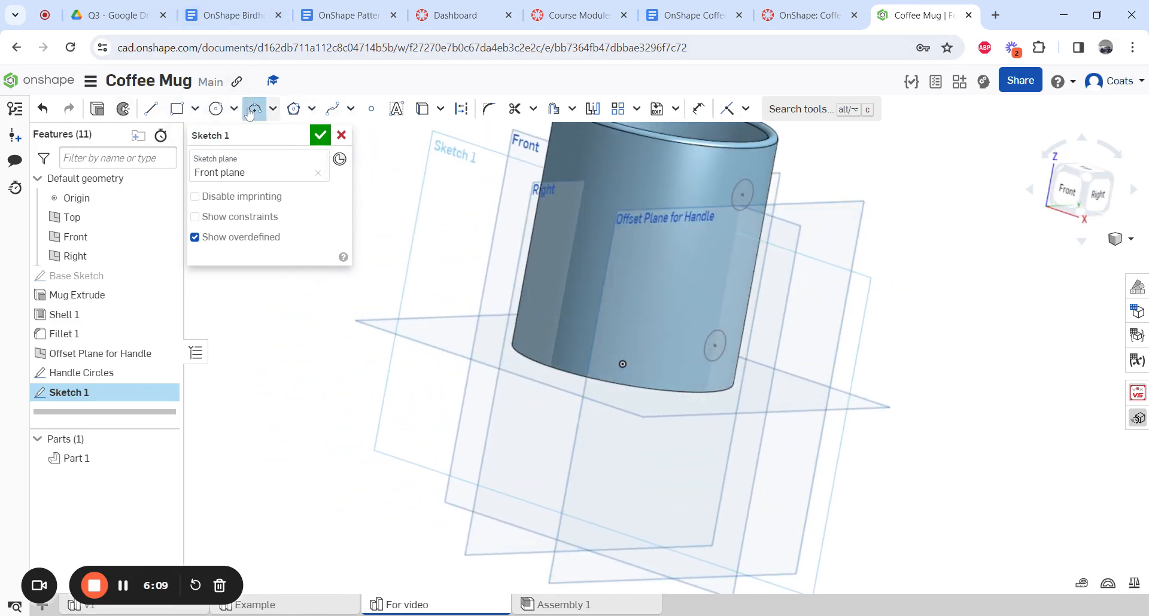
left_click(742, 194)
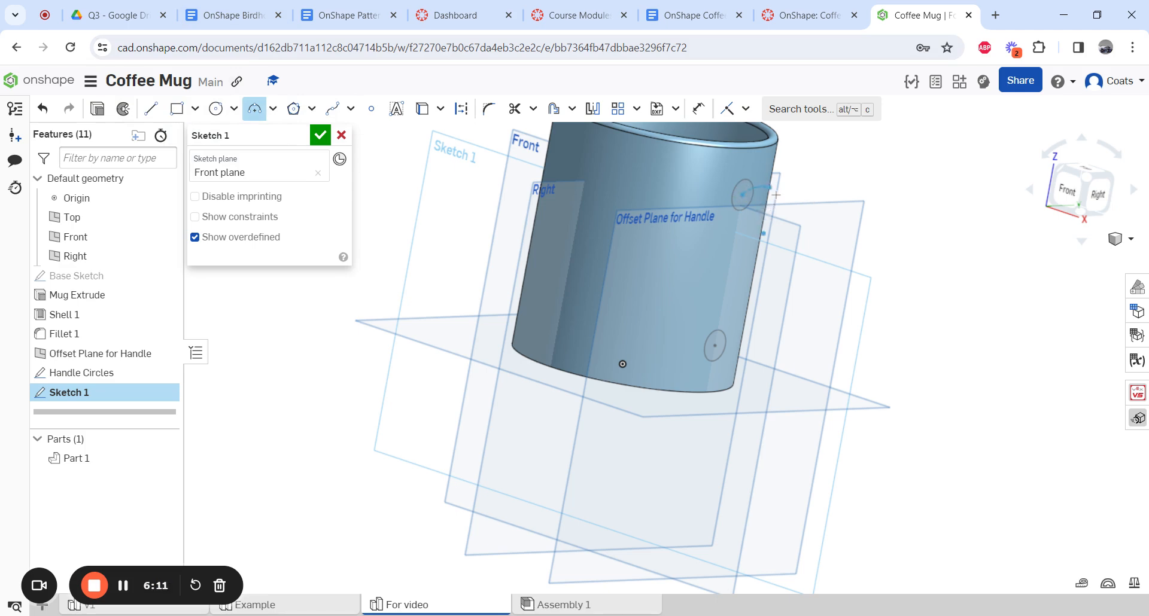
left_click(718, 352)
left_click(809, 279)
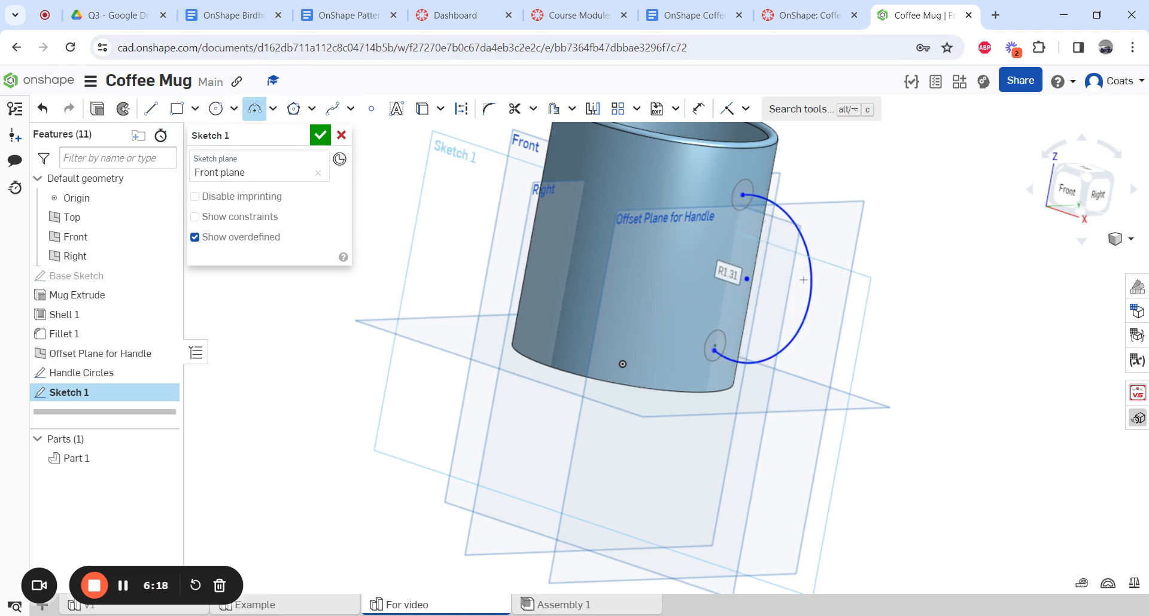
Check the required radius on the assignment page and set the handle arc's radius to 1.18 in
left_click(809, 15)
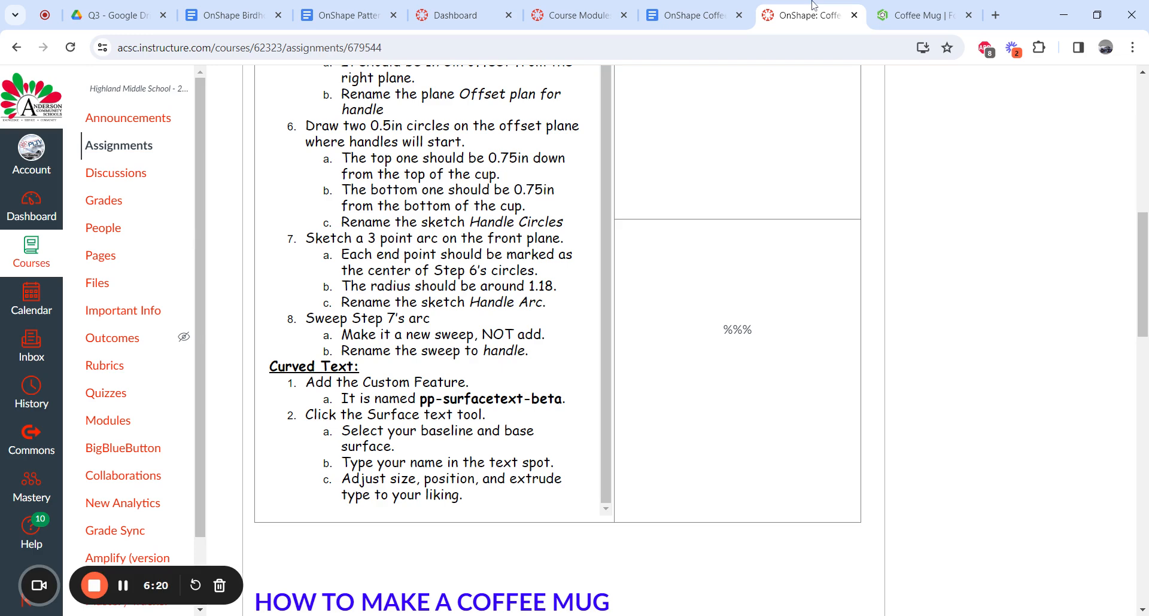
left_click(905, 12)
type("1")
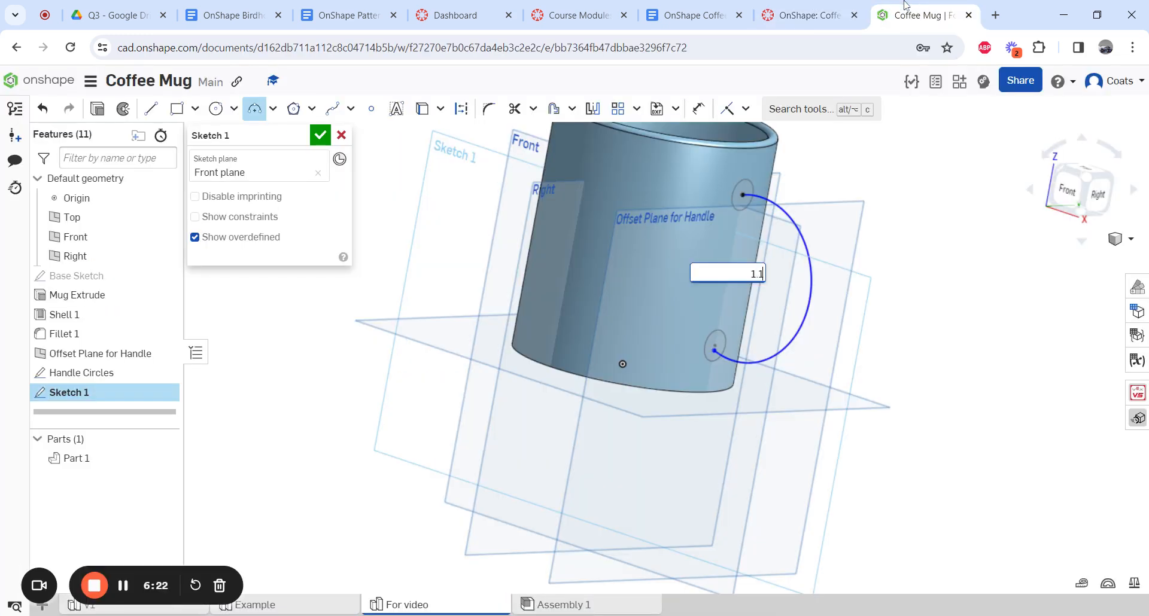
type(".18")
key("Return")
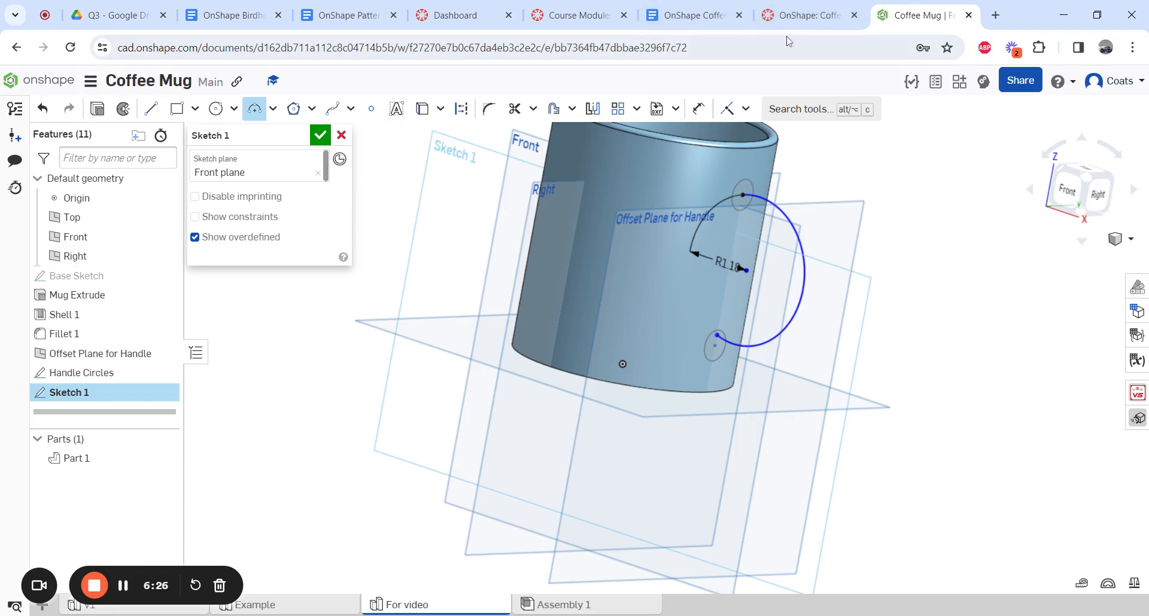
Rename the handle arc's sketch as Handle Sweep and finish the sketch
left_click(297, 136)
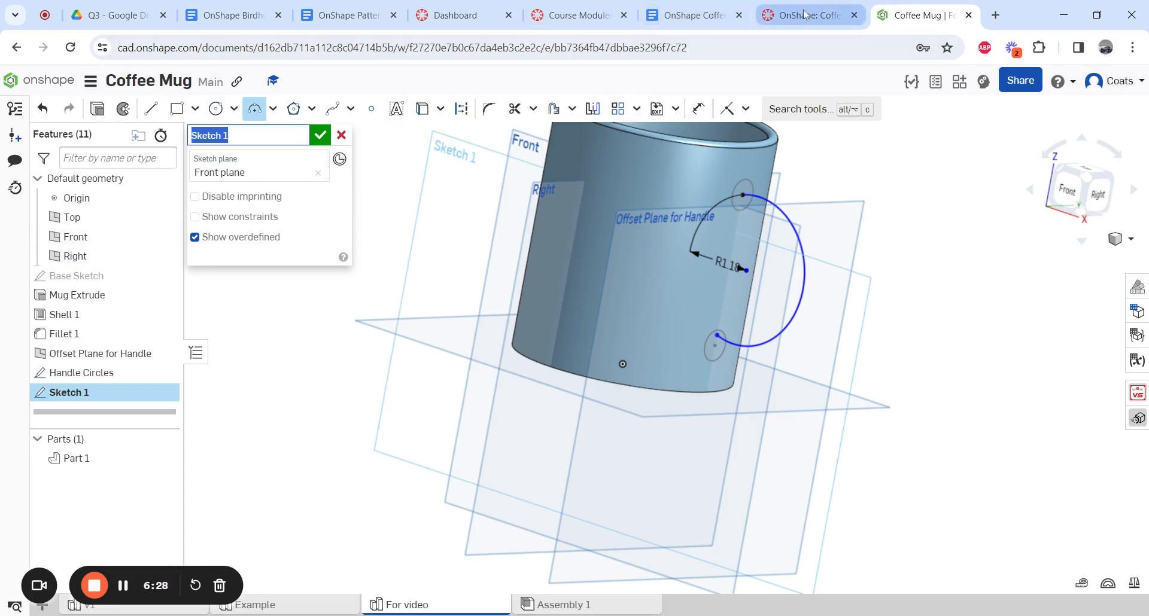
type("Handle Sweep")
key("Return")
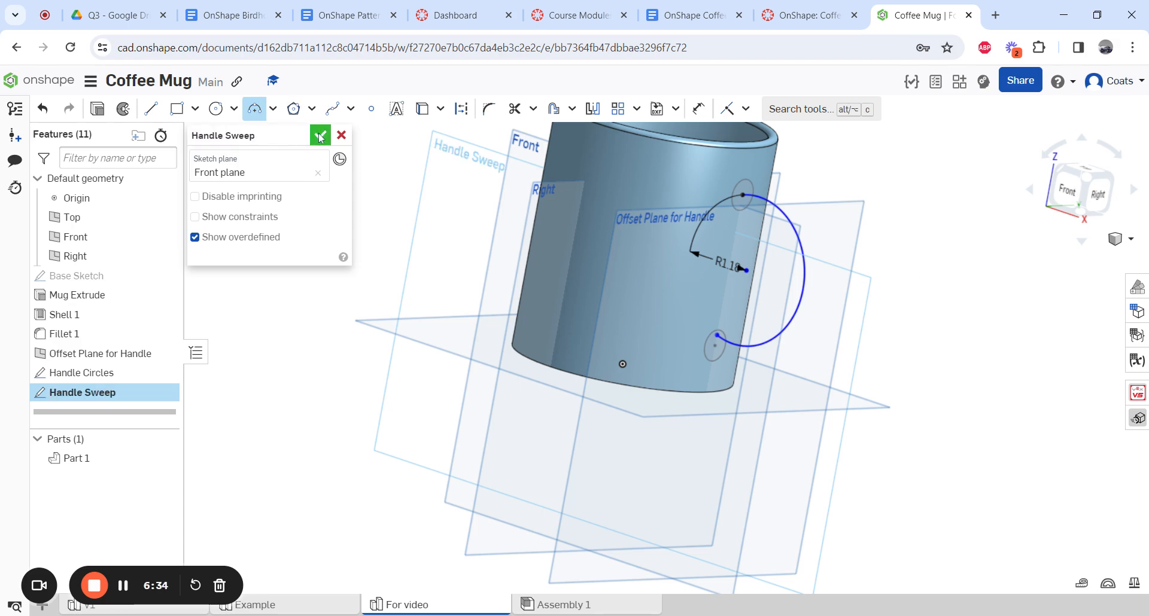
mouse_move(951, 341)
right_mouse_down()
mouse_move(986, 332)
mouse_move(1029, 361)
mouse_move(959, 390)
mouse_move(900, 393)
mouse_move(777, 454)
mouse_move(676, 440)
mouse_move(608, 487)
mouse_move(616, 454)
right_mouse_up()
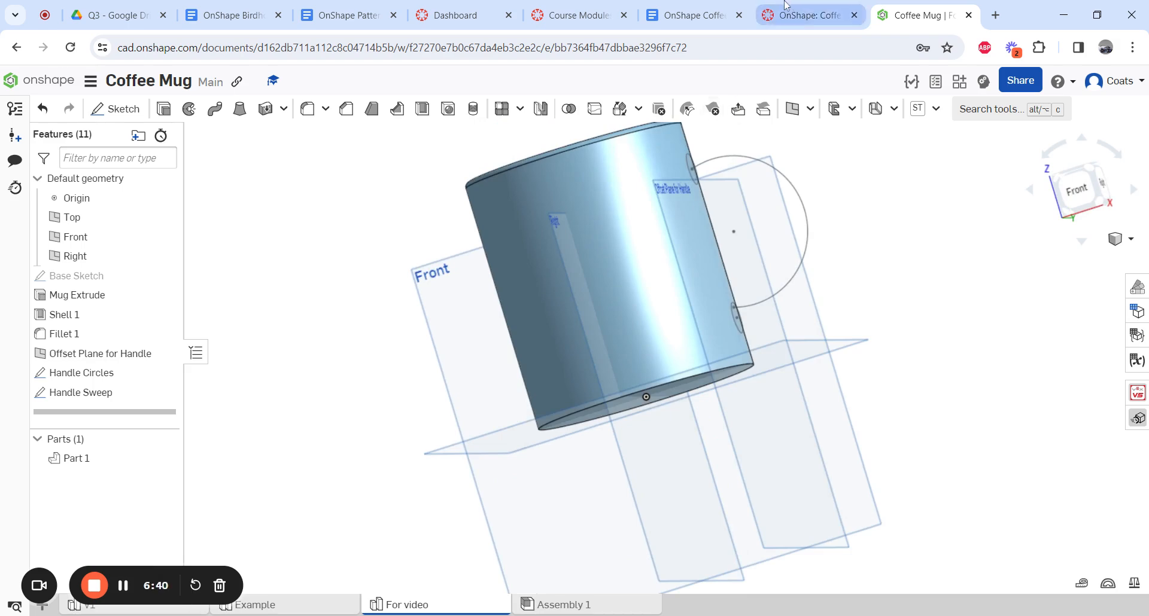
Switch to the assignment page and read instruction 8 about the sweep's type and name
left_click(808, 15)
left_click_drag(302, 318, 526, 334)
left_click(526, 334)
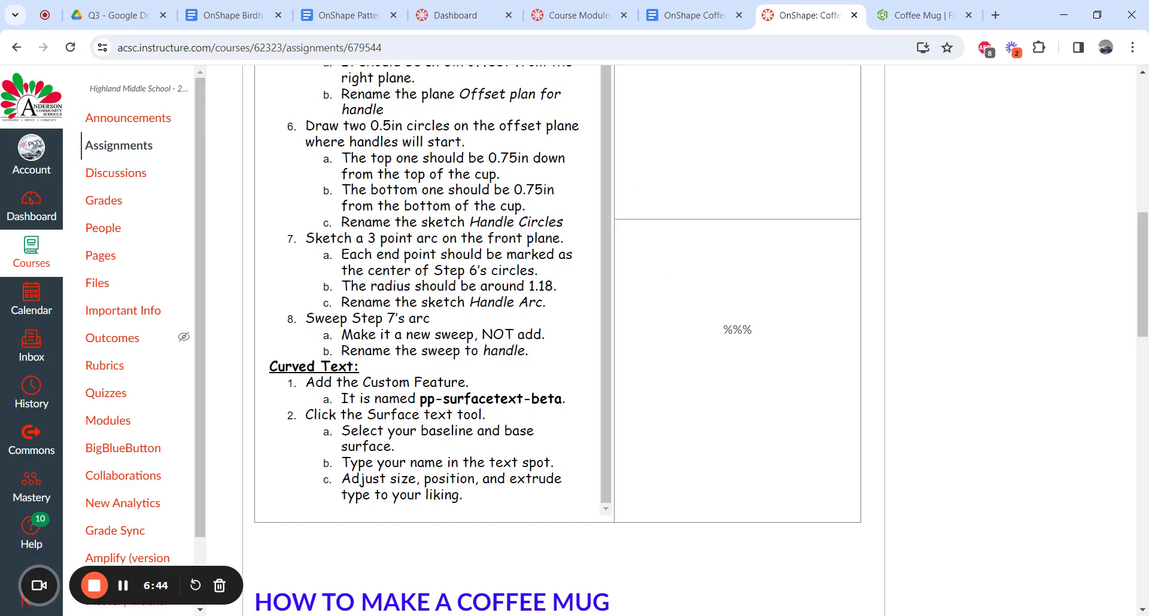
left_click_drag(390, 334, 534, 350)
left_click(535, 351)
Return to the Onshape model and start a Sweep of both handle circles along the Handle Sweep arc
left_click(933, 13)
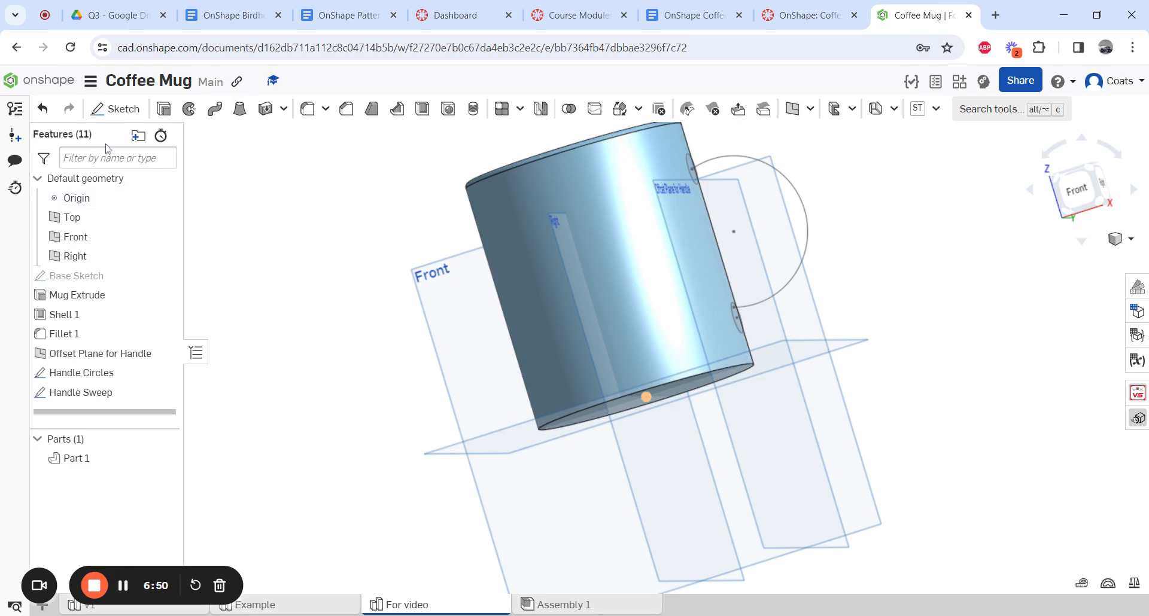
left_click(214, 109)
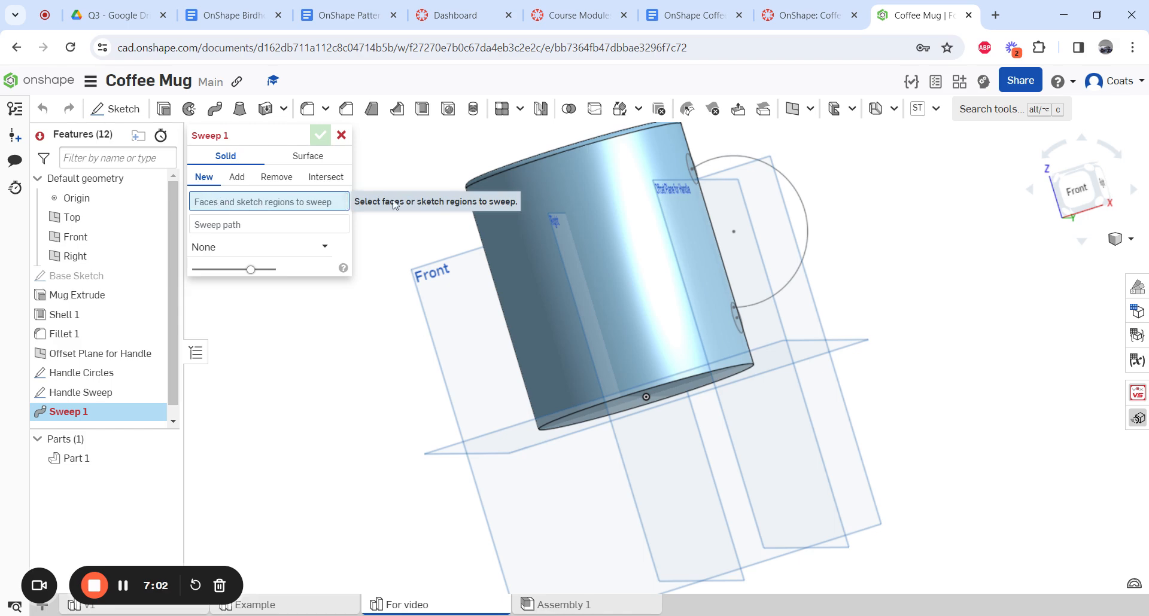
right_click_drag(855, 244, 825, 261)
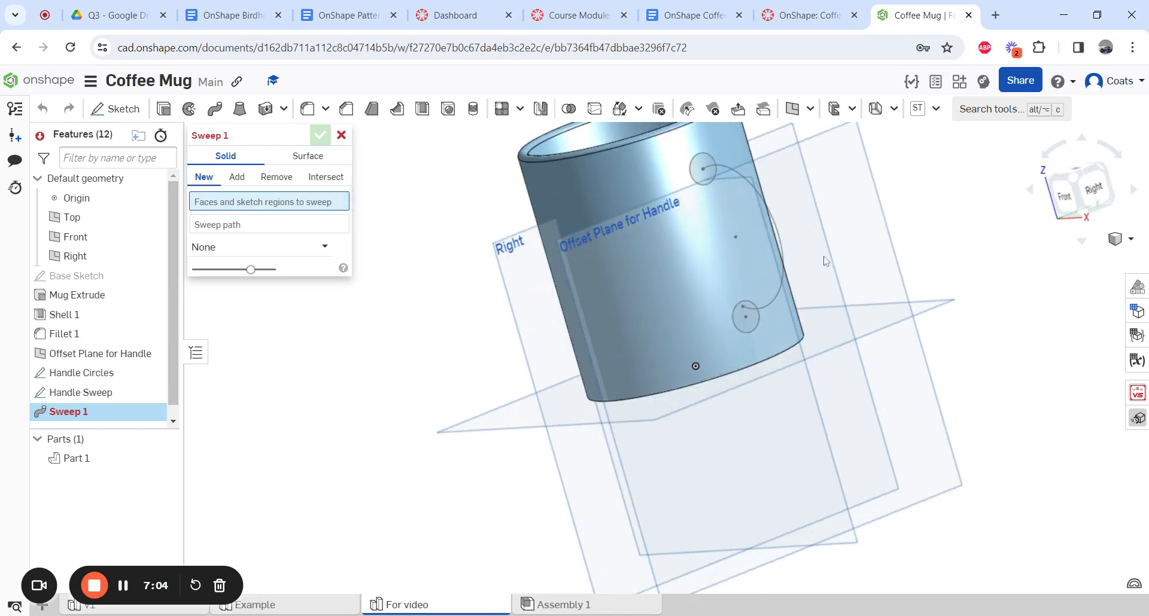
left_click(714, 166)
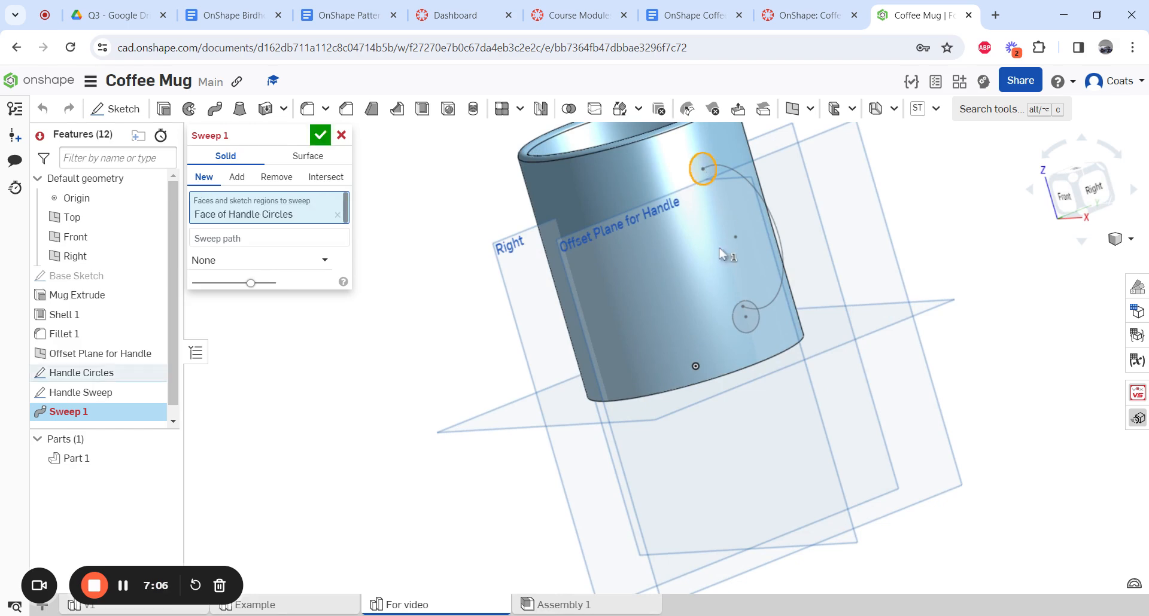
left_click(746, 331)
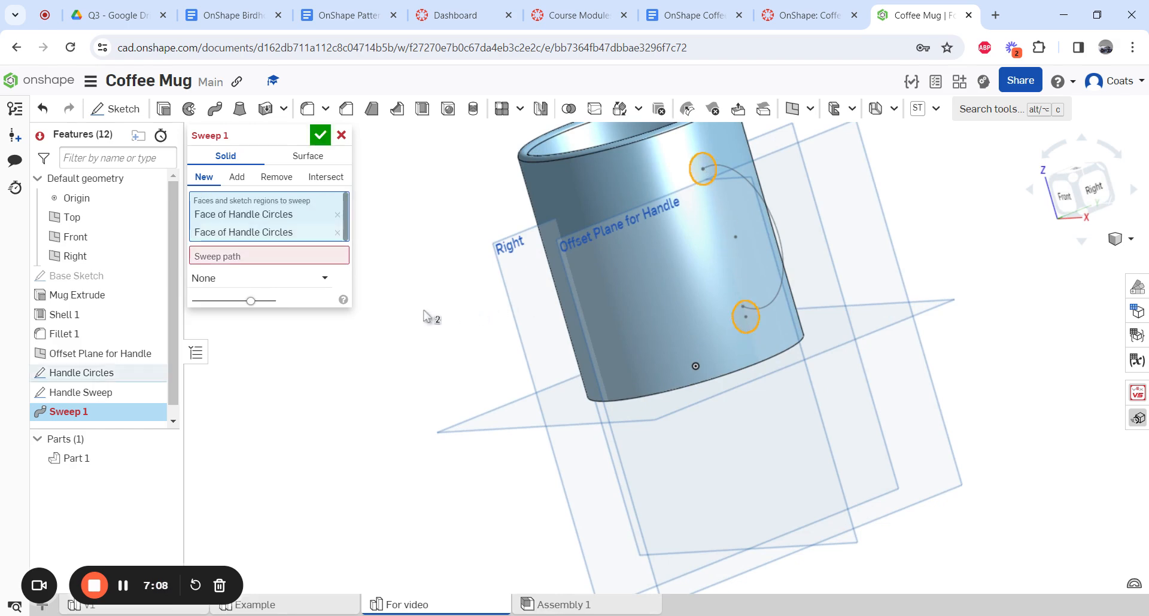
left_click(233, 257)
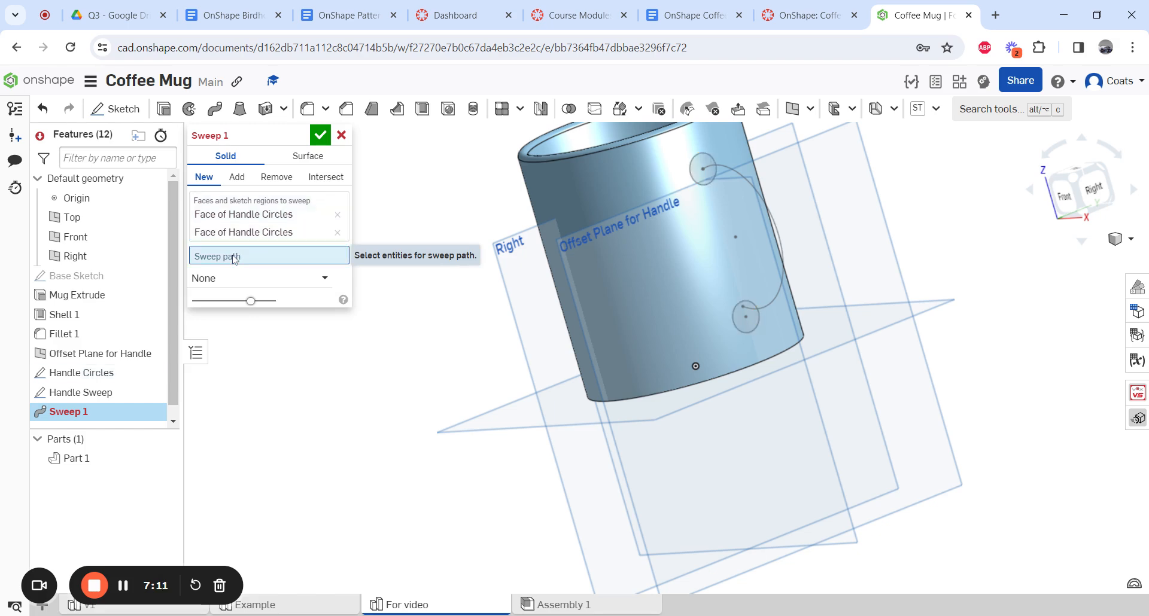
left_click(775, 222)
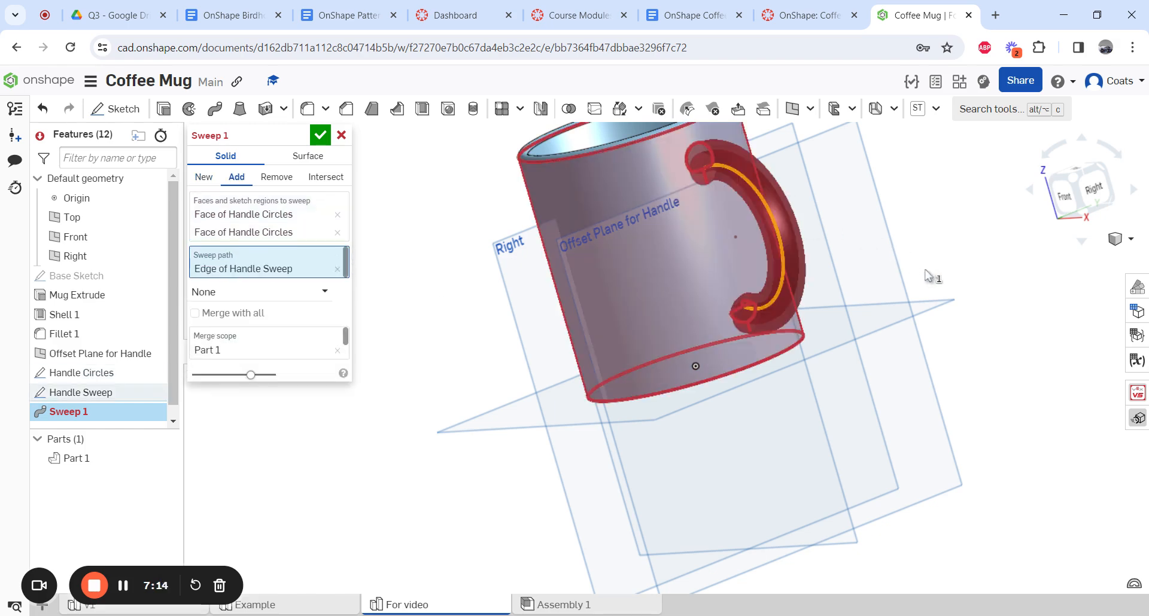
Set the handle sweep to create a new part instead of adding to the mug, and accept it
mouse_move(443, 266)
right_mouse_down()
mouse_move(487, 236)
mouse_move(455, 263)
right_mouse_up()
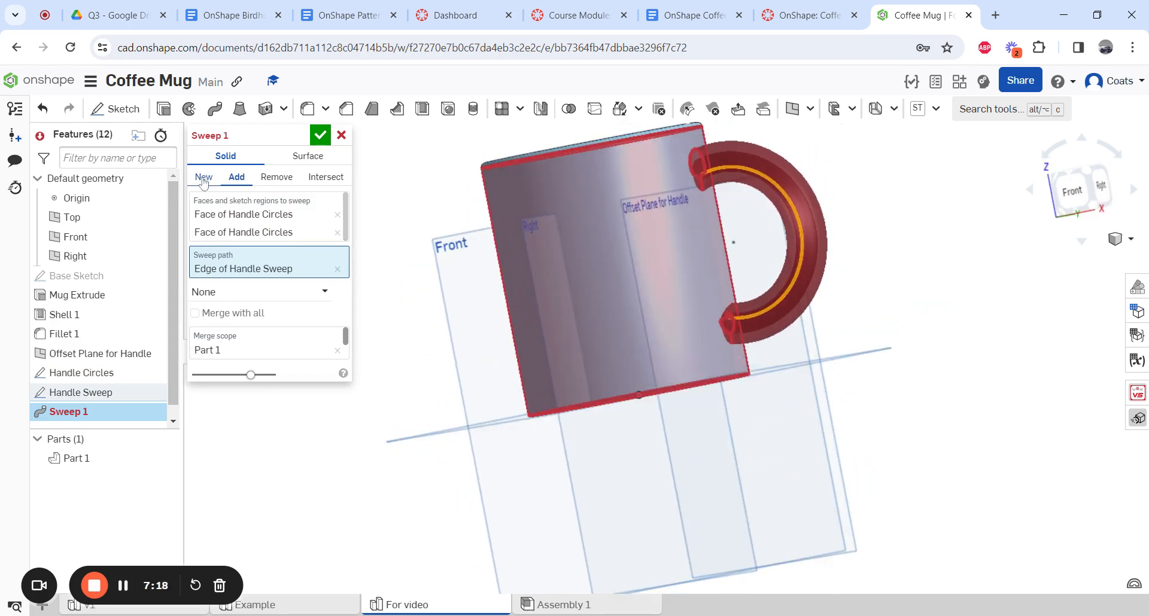
left_click(204, 178)
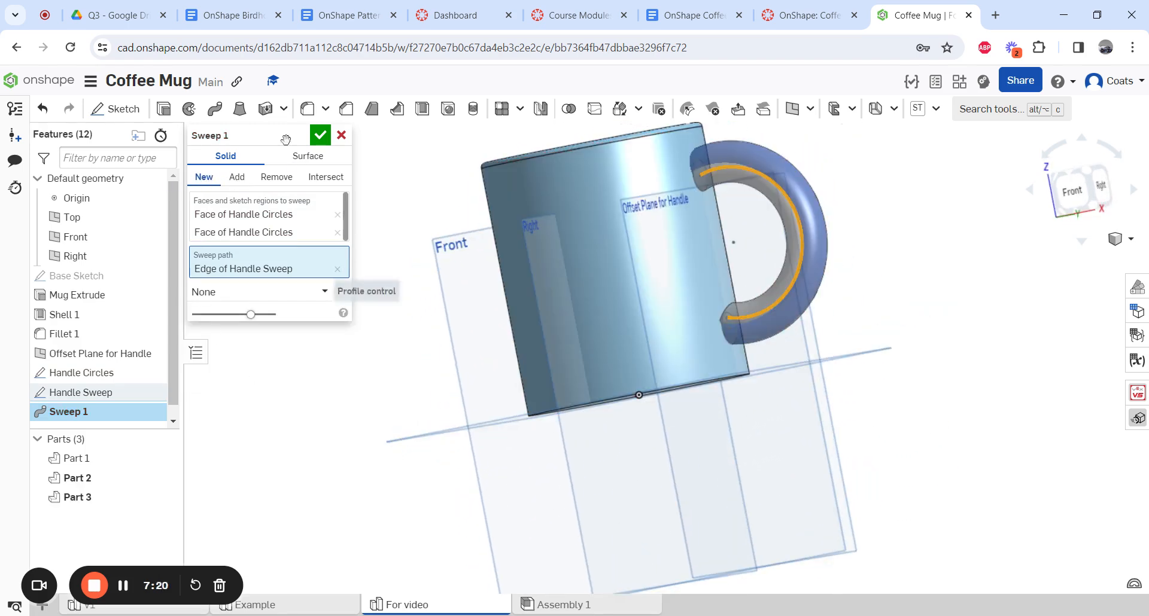
left_click(320, 135)
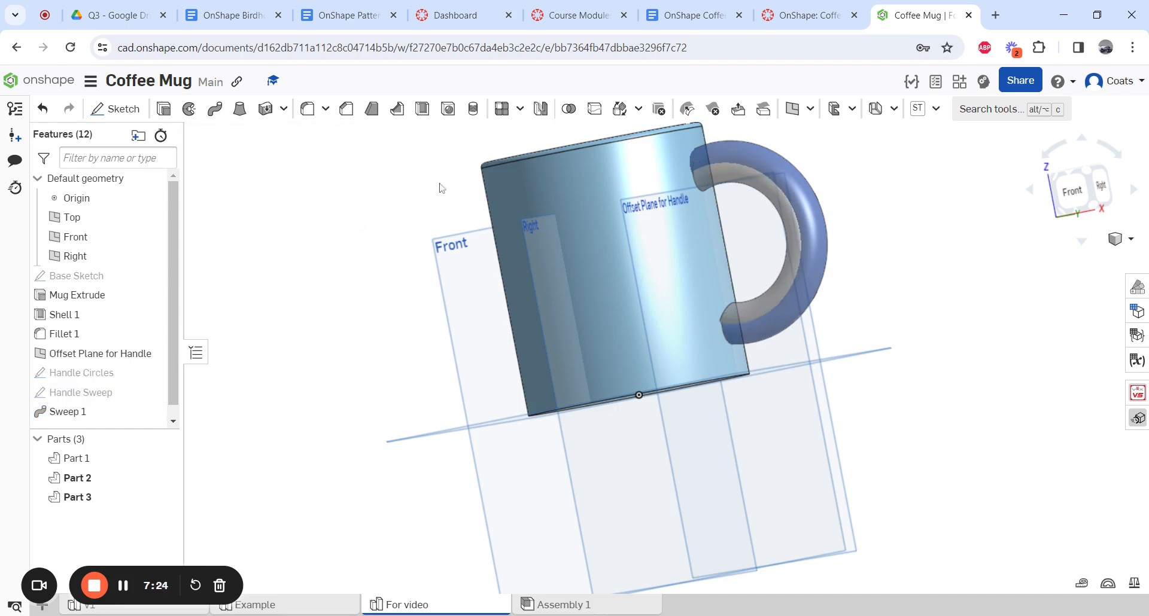
right_click_drag(872, 205, 428, 538)
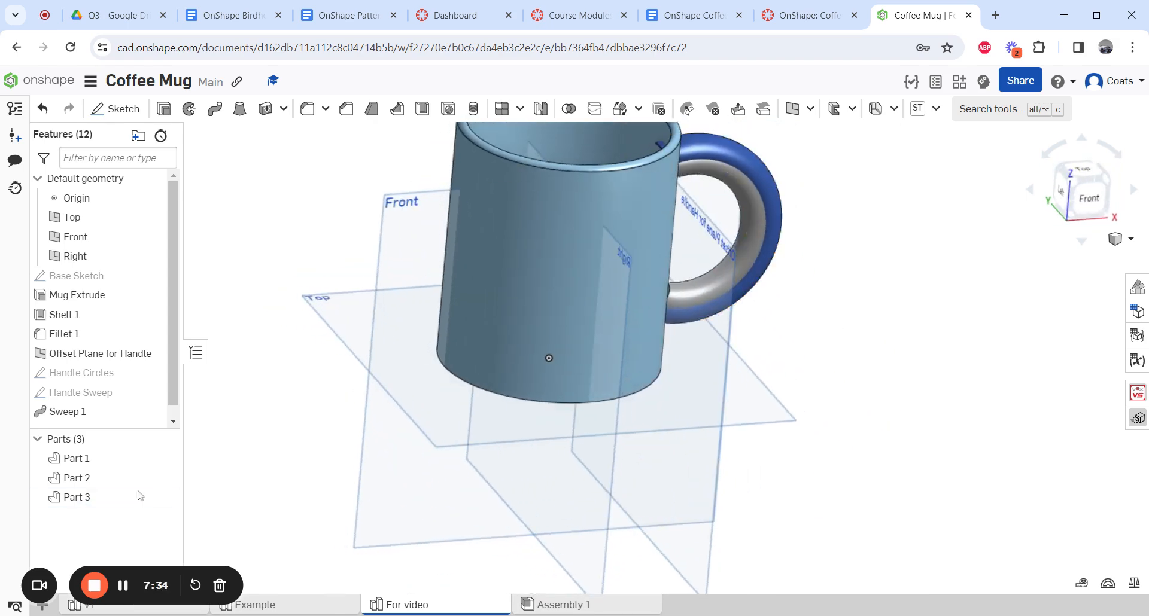